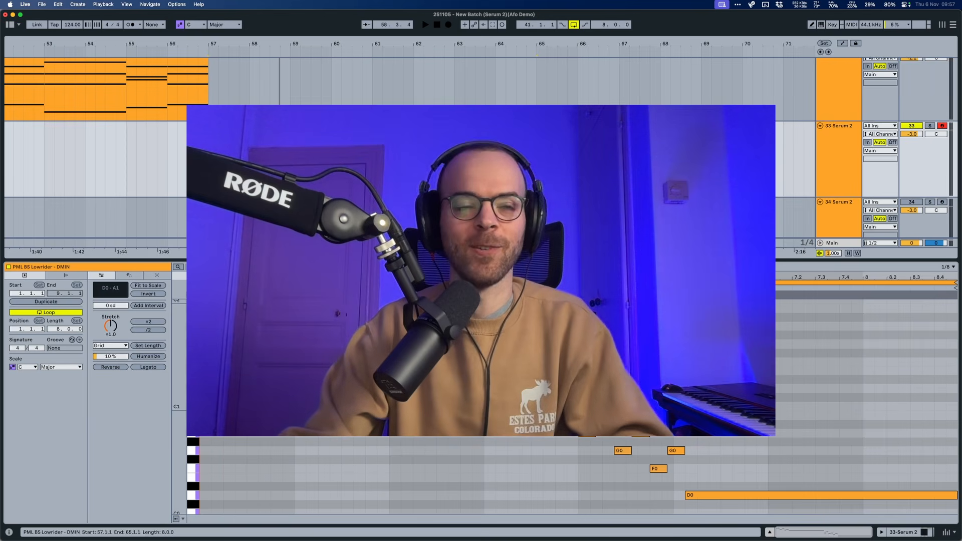
- Solo the finished PML BS Lowrider track 33, play its clip back and set its Serum 2 LFO macro to 4
{"action": "key", "text": "s"}
{"action": "key", "text": "space"}
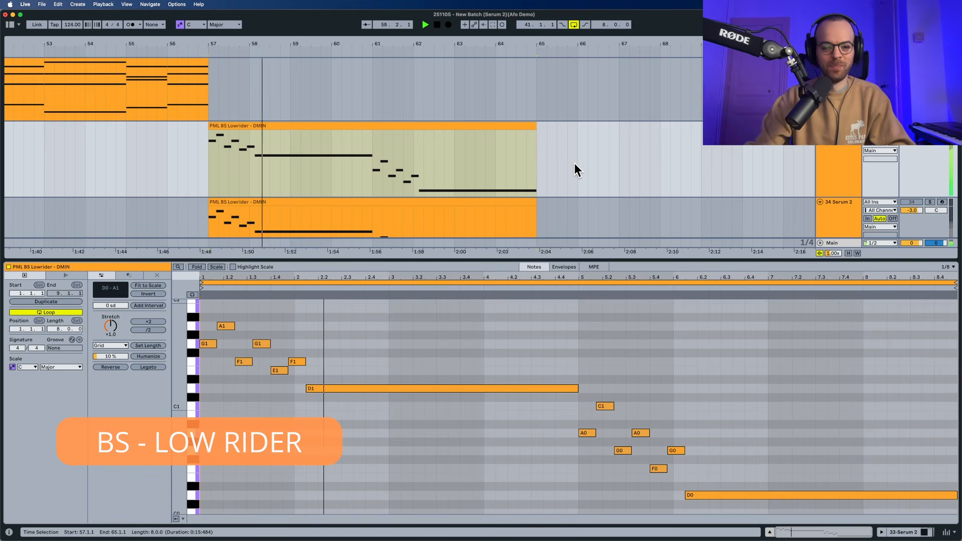
{"action": "left_click", "coordinate": [832, 176]}
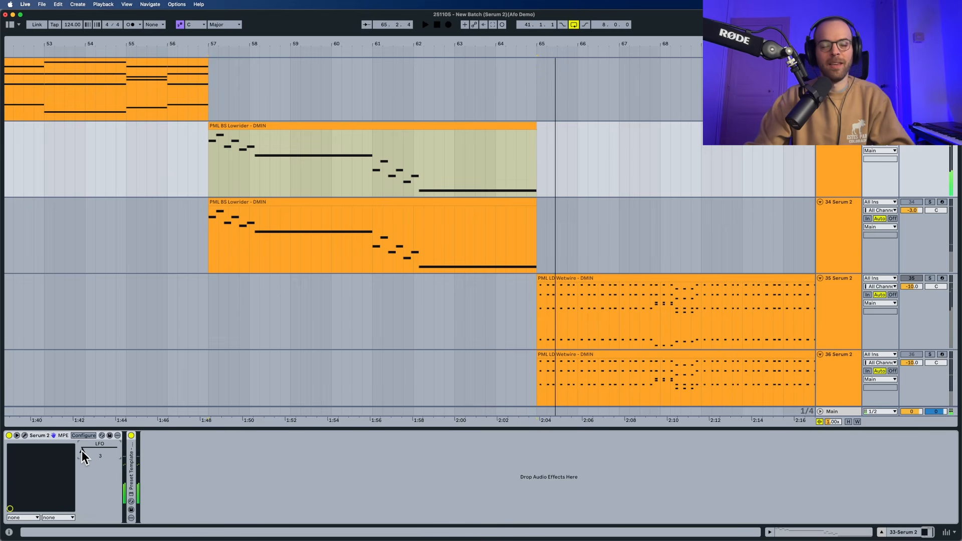
{"action": "key", "text": "space"}
{"action": "key", "text": "space"}
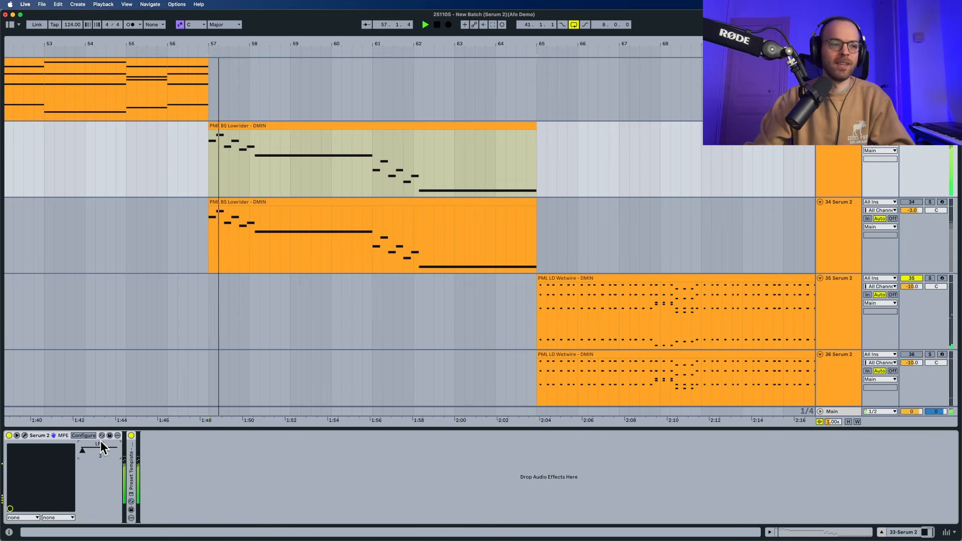
{"action": "mouse_move", "coordinate": [83, 450]}
{"action": "left_mouse_down"}
{"action": "mouse_move", "coordinate": [105, 450]}
{"action": "mouse_move", "coordinate": [82, 449]}
{"action": "left_mouse_up"}
{"action": "key", "text": "space"}
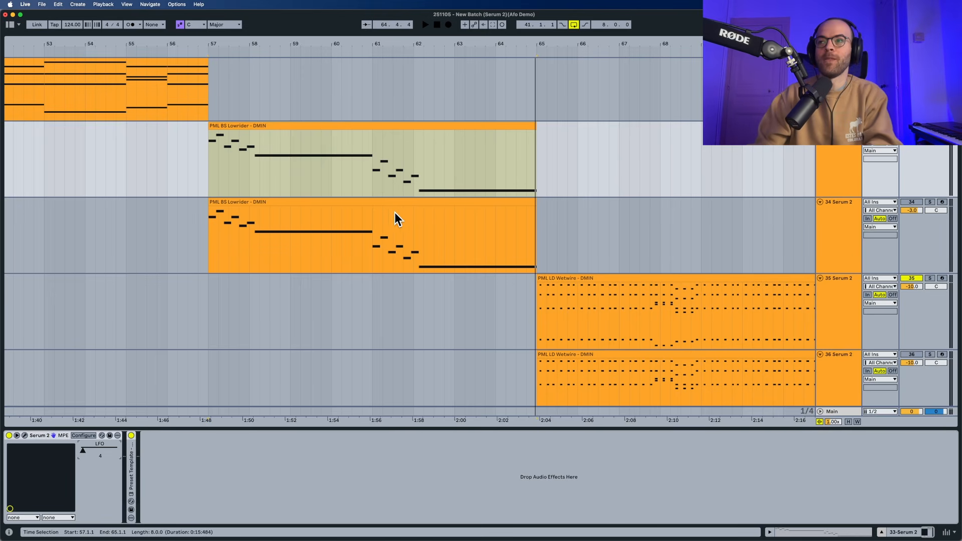
- Solo track 34 and play its Lowrider clip through the Serum 2 Init patch
{"action": "left_click", "coordinate": [926, 204]}
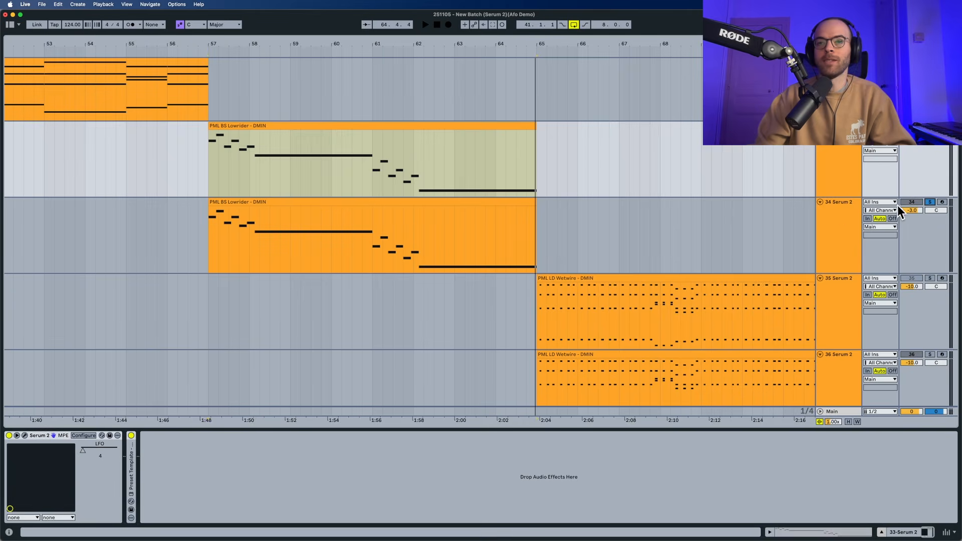
{"action": "left_click", "coordinate": [374, 204]}
{"action": "key", "text": "space"}
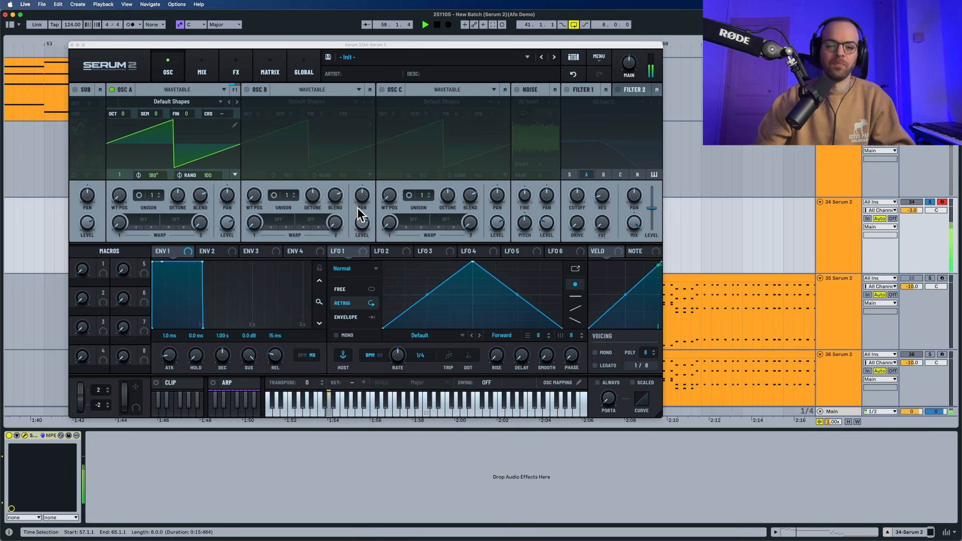
{"action": "key", "text": "space"}
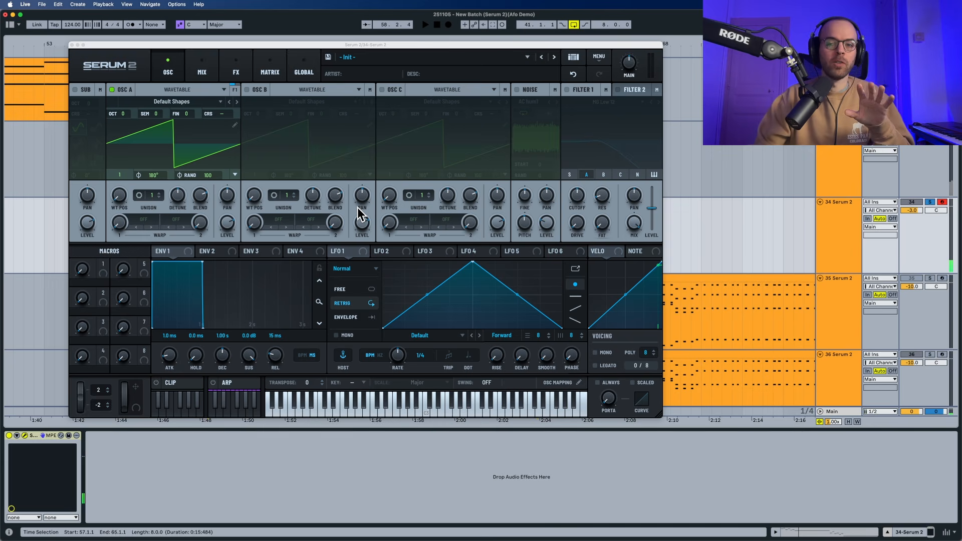
- Switch Serum 2's voicing to mono with always-on portamento, raise the portamento time and audition the glide
{"action": "left_click", "coordinate": [594, 353]}
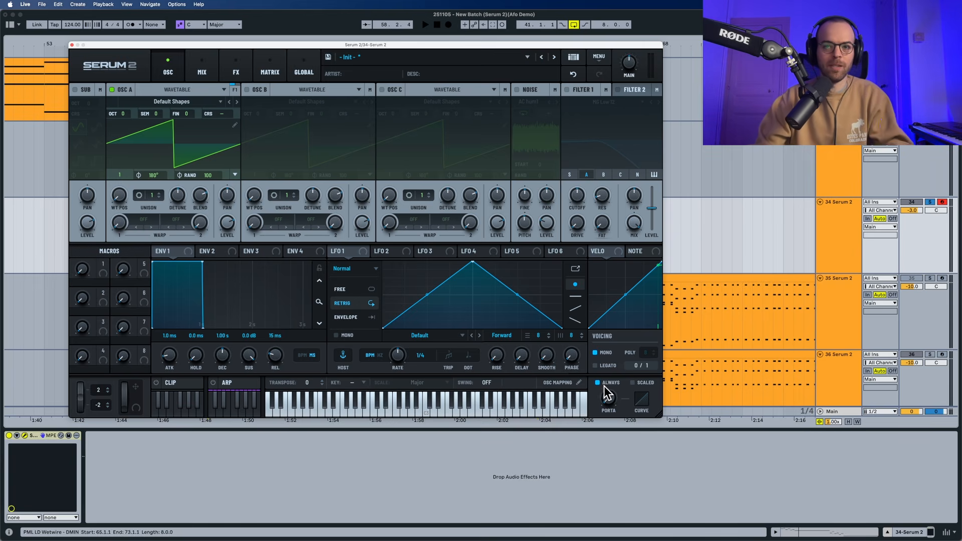
{"action": "mouse_move", "coordinate": [607, 383]}
{"action": "key", "text": "space"}
{"action": "left_click_drag", "start_coordinate": [609, 364], "coordinate": [609, 344]}
{"action": "key", "text": "space"}
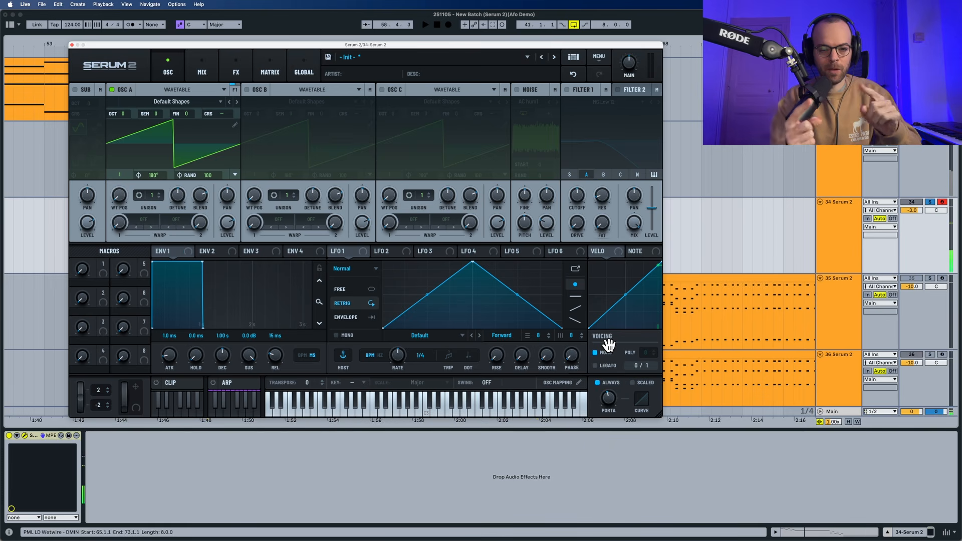
{"action": "key", "text": "space"}
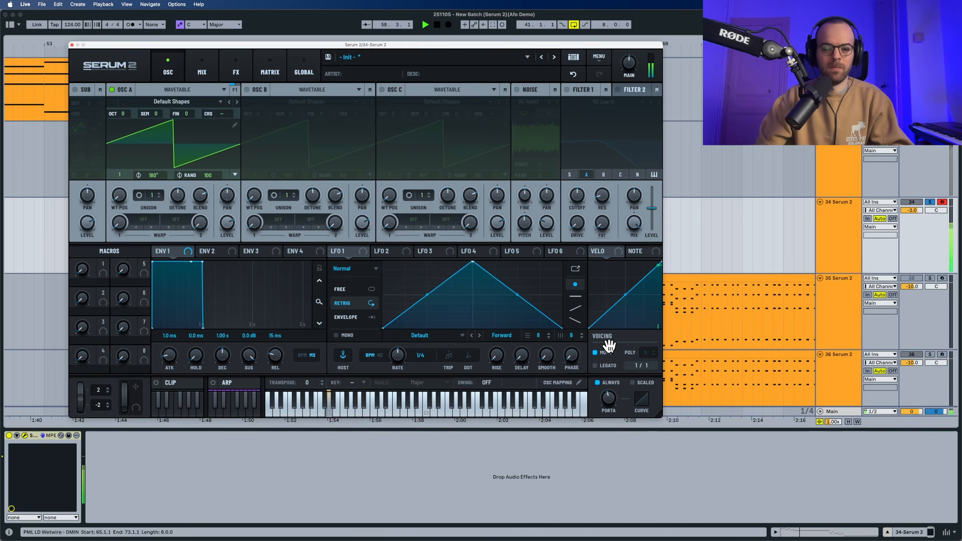
{"action": "key", "text": "space"}
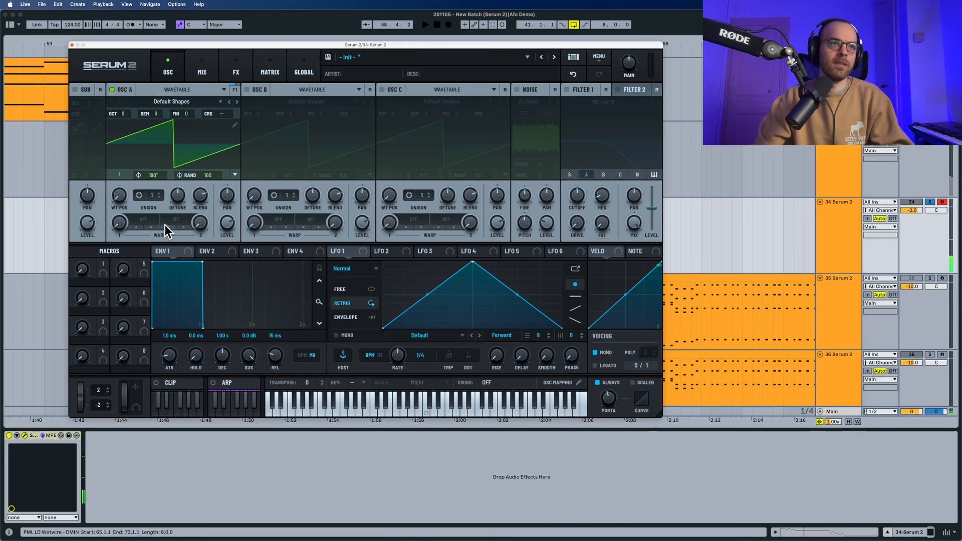
- Set oscillator A's unison to 4 voices and audition the bass
{"action": "left_click_drag", "start_coordinate": [149, 194], "coordinate": [151, 171]}
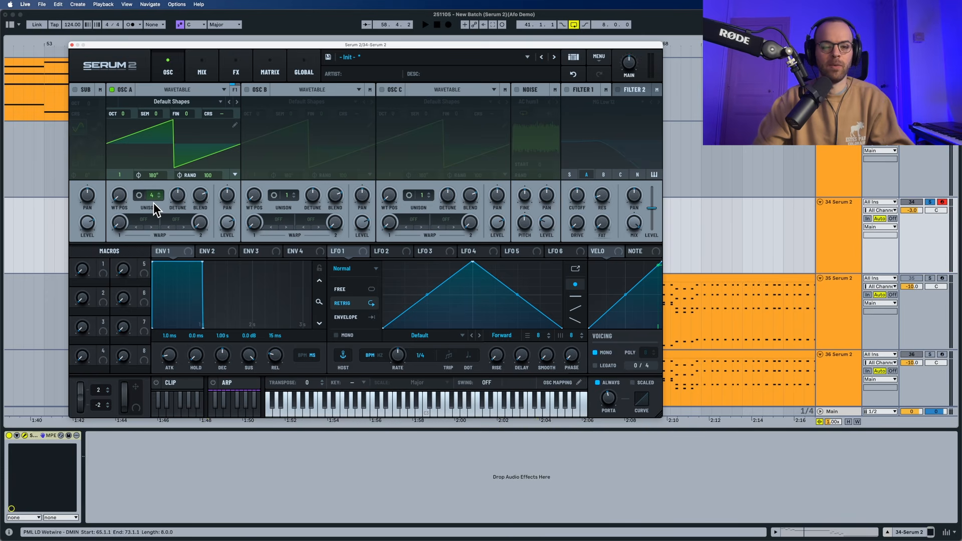
{"action": "key", "text": "space"}
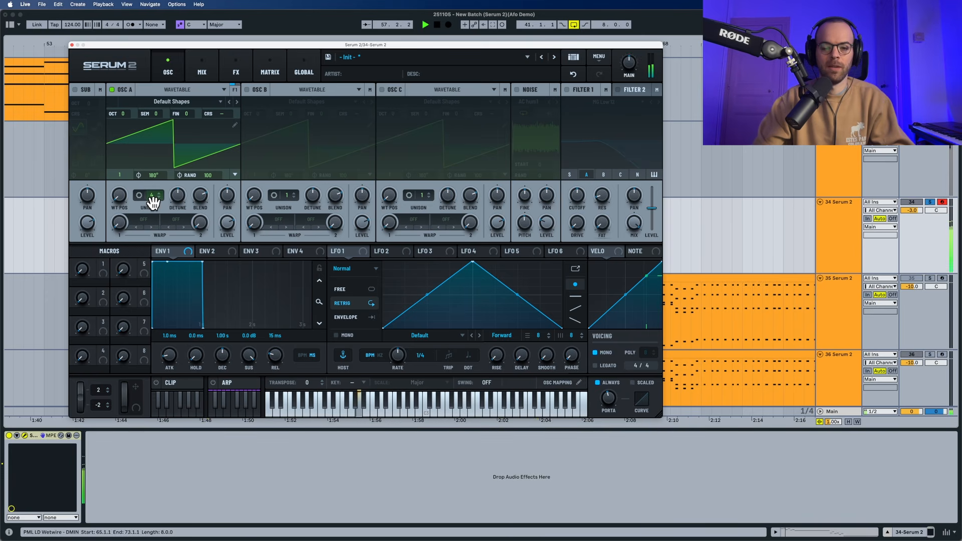
{"action": "key", "text": "space"}
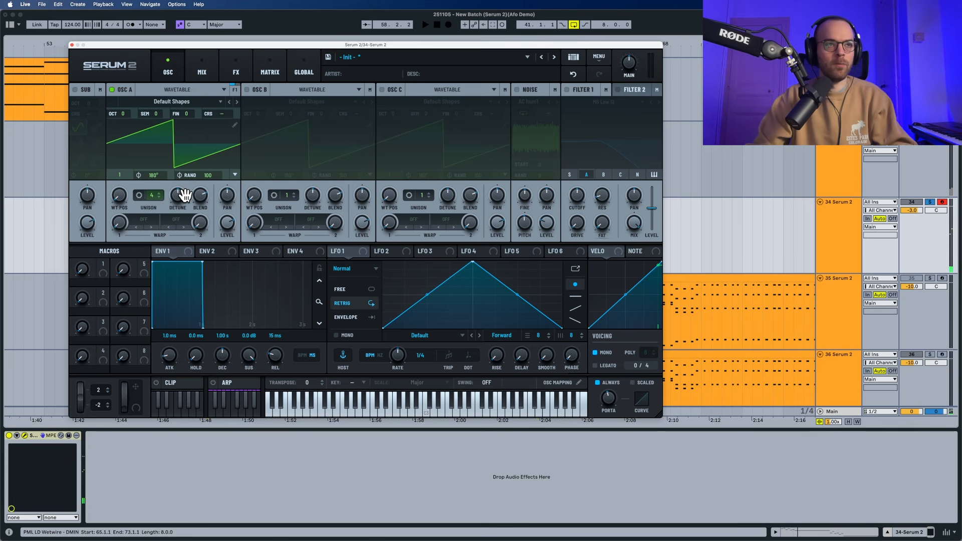
- Reduce oscillator A's unison detune to about 0.22 and fine-tune it during playback
{"action": "left_click_drag", "start_coordinate": [183, 194], "coordinate": [180, 197]}
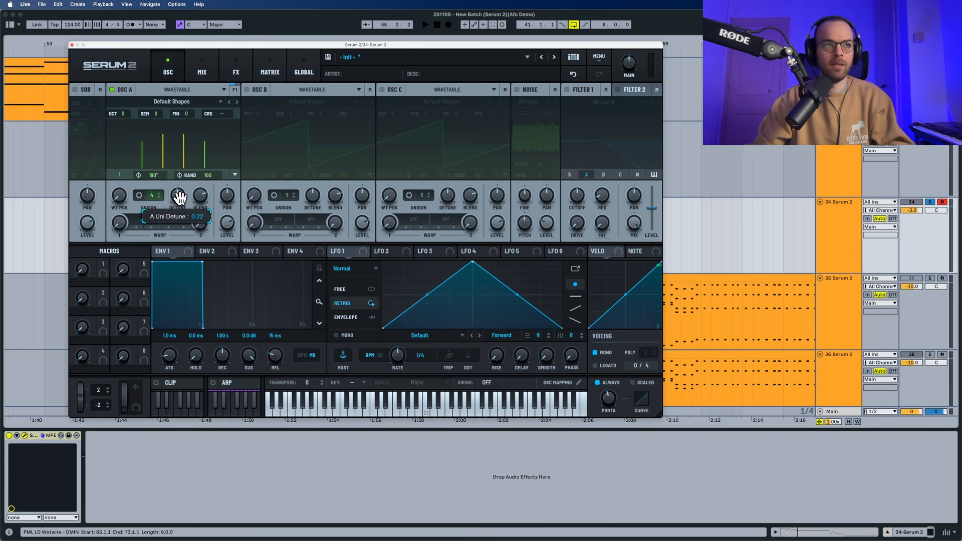
{"action": "key", "text": "space"}
{"action": "mouse_move", "coordinate": [179, 197]}
{"action": "left_mouse_down"}
{"action": "mouse_move", "coordinate": [185, 170]}
{"action": "mouse_move", "coordinate": [181, 201]}
{"action": "left_mouse_up"}
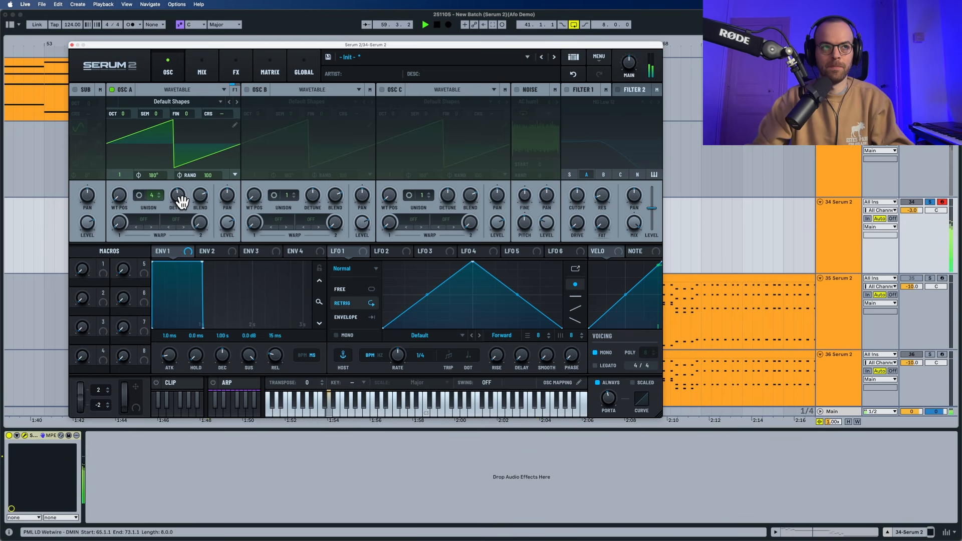
{"action": "key", "text": "space"}
- Lower oscillator A's level slightly and audition the bass
{"action": "mouse_move", "coordinate": [229, 228]}
{"action": "left_click_drag", "start_coordinate": [227, 238], "coordinate": [226, 244]}
{"action": "key", "text": "space"}
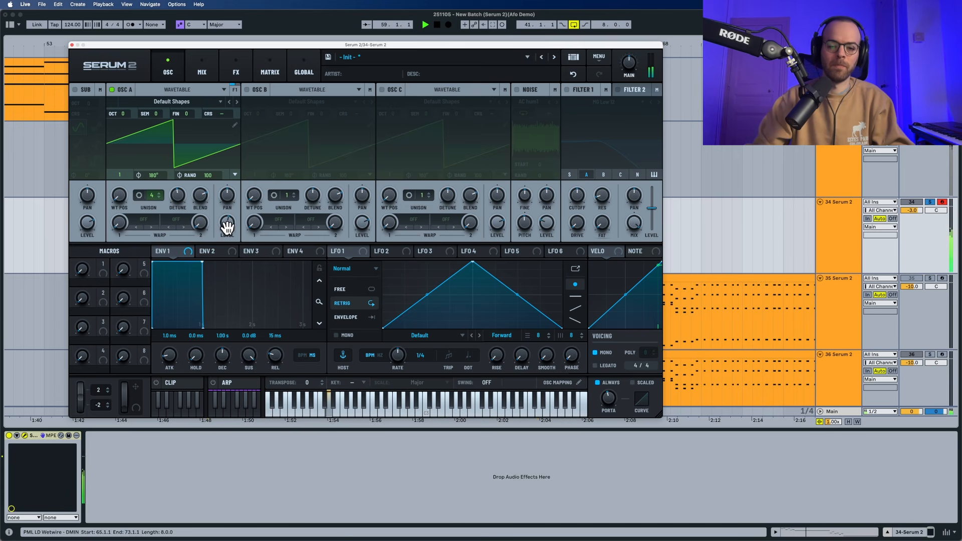
{"action": "key", "text": "space"}
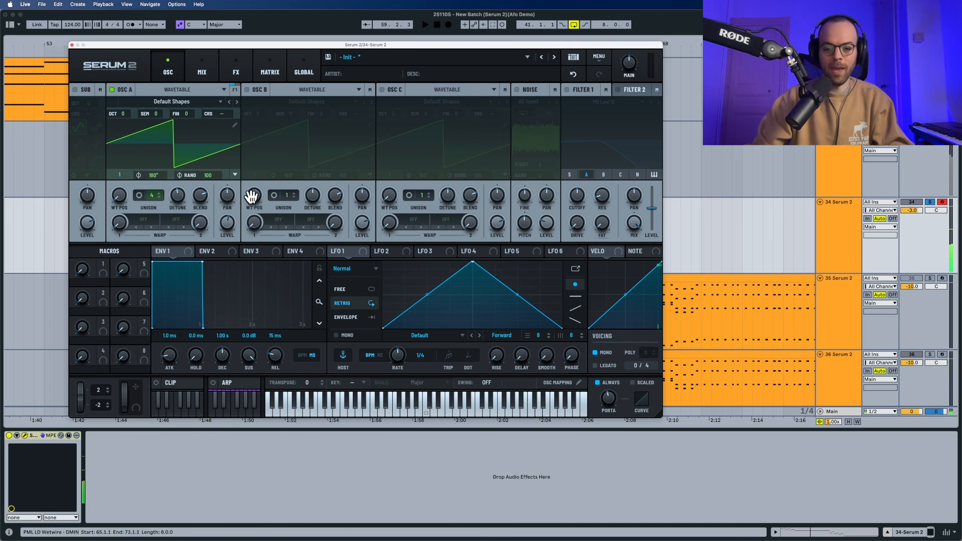
- Enable oscillator B with the Spectral wavetable Reesey Mess 2 [SL] and play the bass clip
{"action": "left_click", "coordinate": [246, 89]}
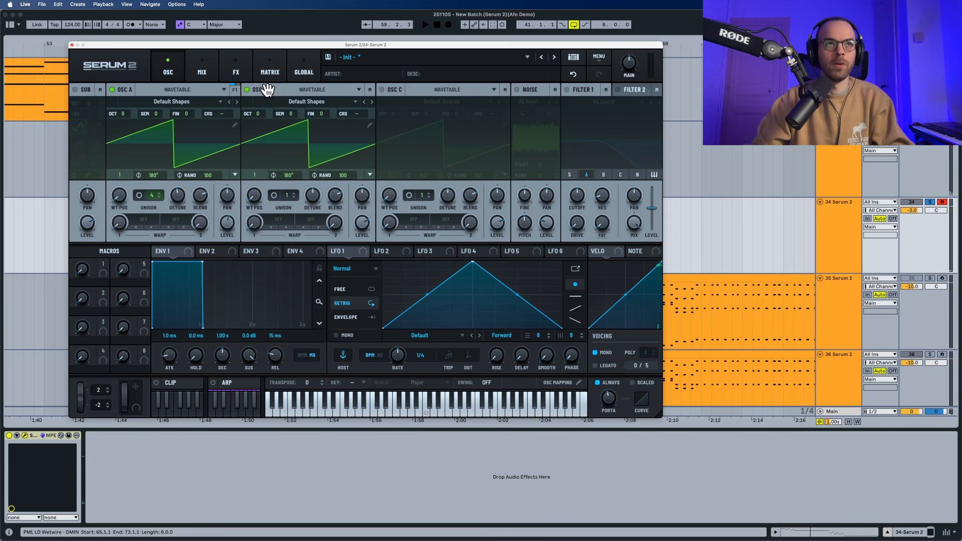
{"action": "left_click", "coordinate": [293, 101]}
{"action": "mouse_move", "coordinate": [286, 143]}
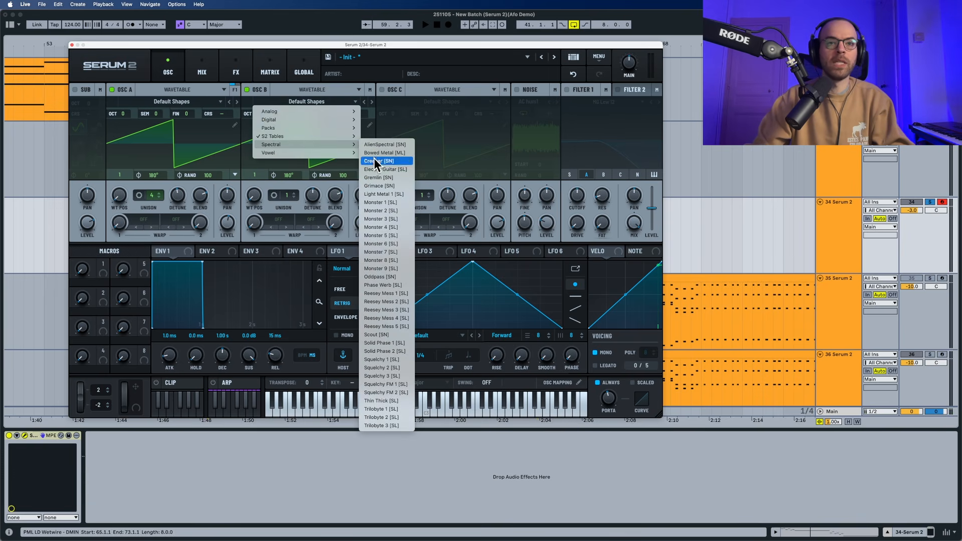
{"action": "left_click", "coordinate": [396, 302]}
{"action": "key", "text": "space"}
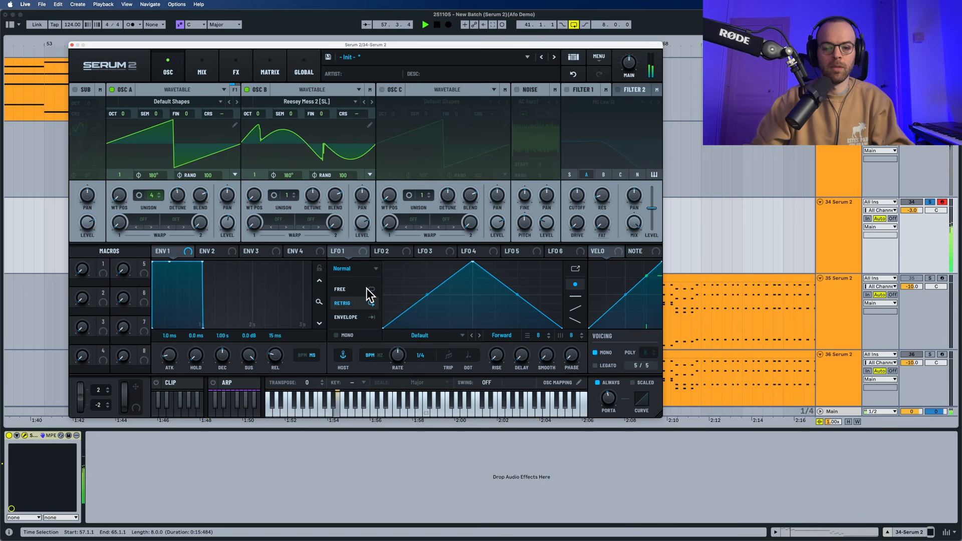
- Set oscillator B's unison to 2 voices and reduce its detune while listening to the bass
{"action": "left_click", "coordinate": [293, 193]}
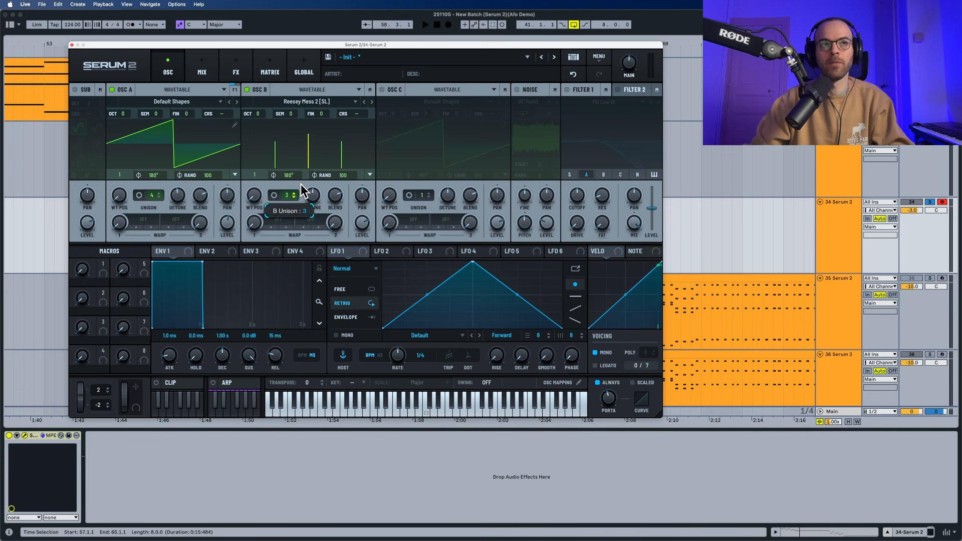
{"action": "left_click_drag", "start_coordinate": [301, 185], "coordinate": [302, 194]}
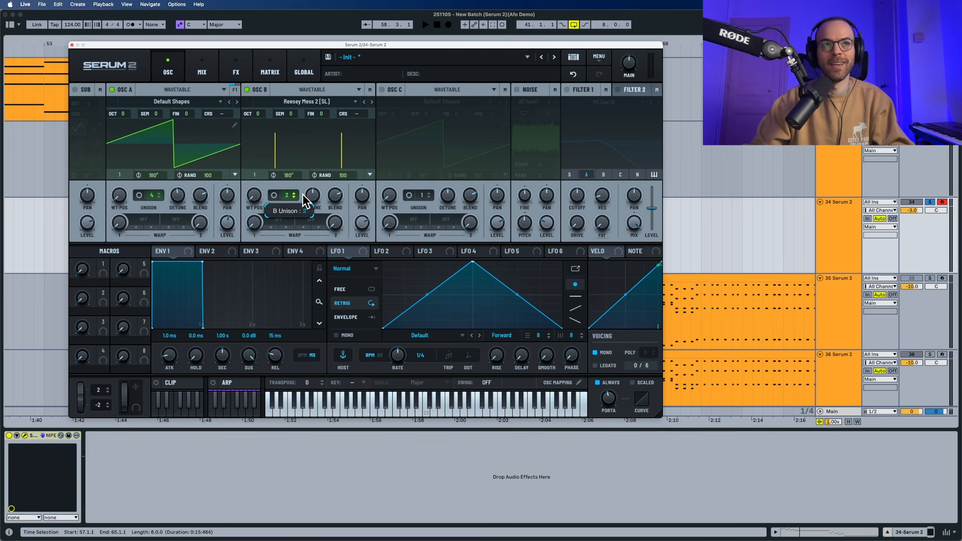
{"action": "key", "text": "space"}
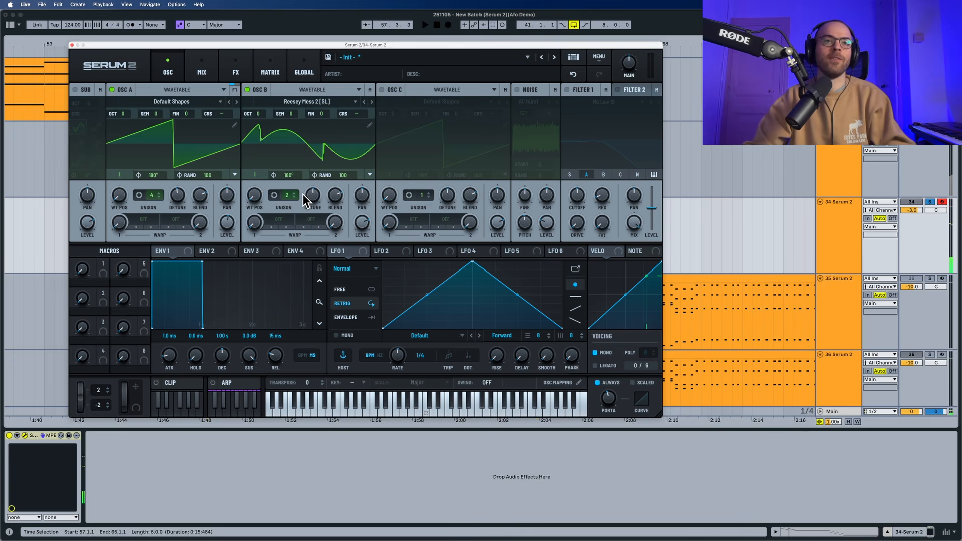
{"action": "left_click_drag", "start_coordinate": [302, 194], "coordinate": [304, 226]}
{"action": "key", "text": "space"}
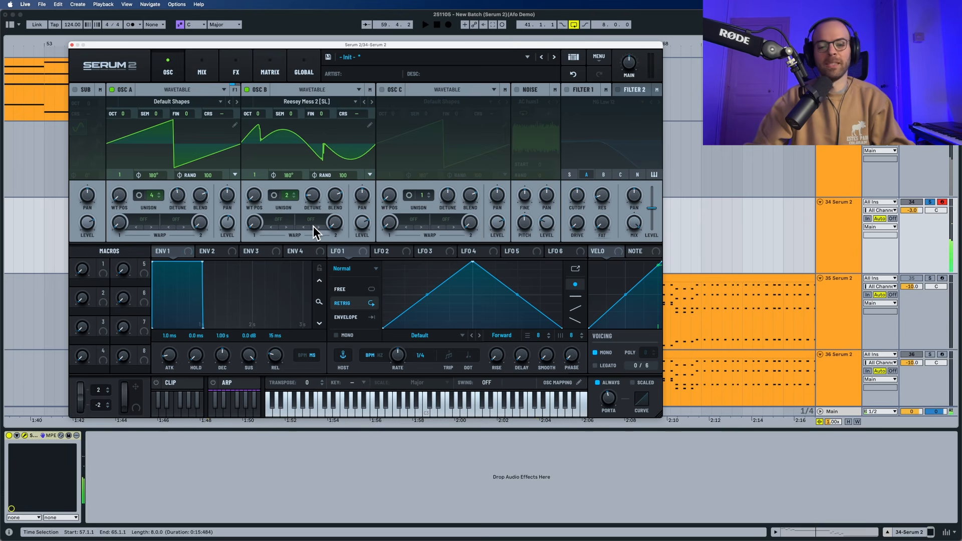
- Enable oscillator C with the Digital wavetable Dist WaTech at octave +1, lowering its level during playback
{"action": "left_click", "coordinate": [383, 89]}
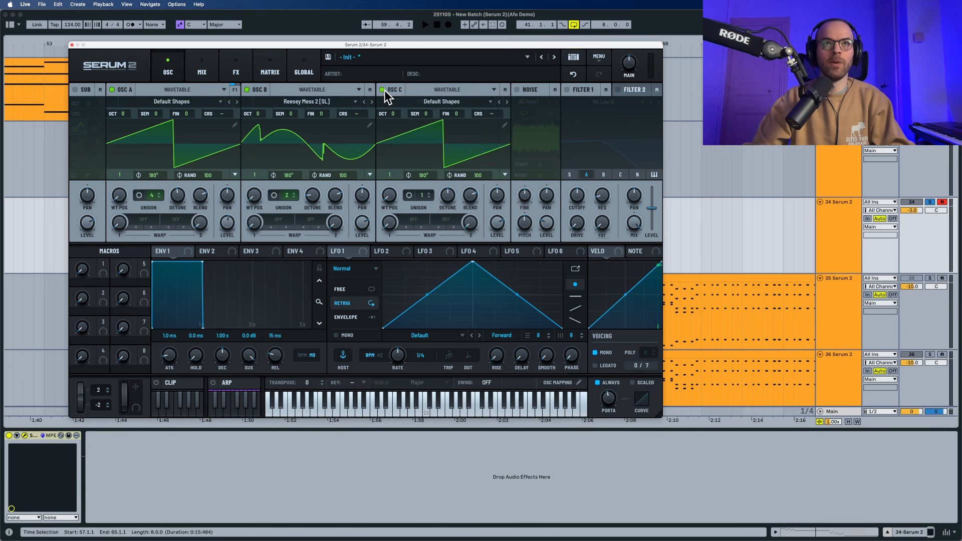
{"action": "left_click", "coordinate": [420, 101]}
{"action": "mouse_move", "coordinate": [428, 119]}
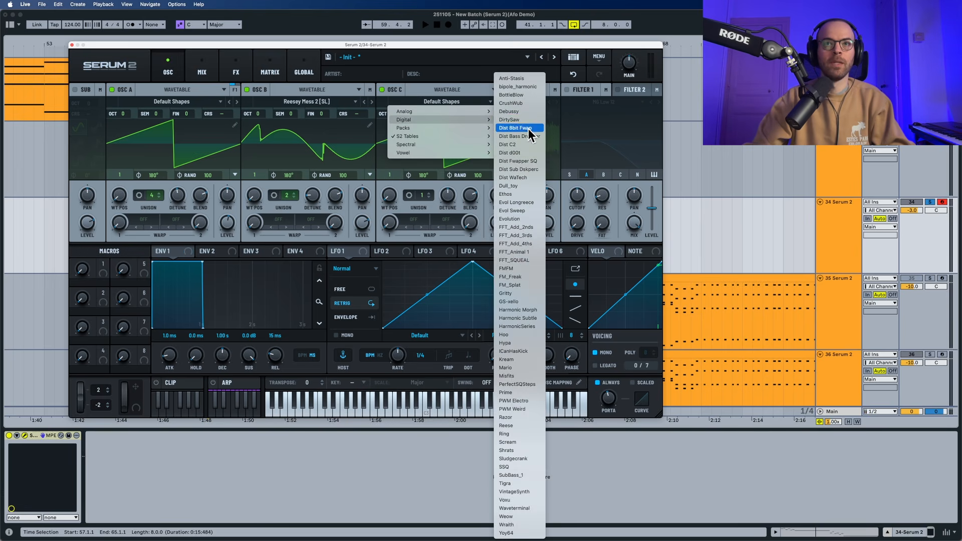
{"action": "left_click", "coordinate": [520, 177]}
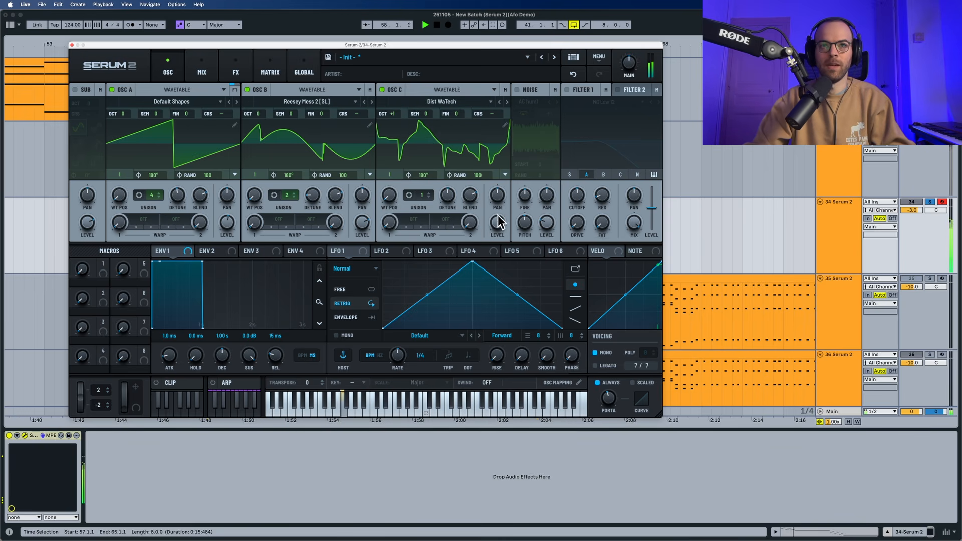
{"action": "left_click_drag", "start_coordinate": [498, 215], "coordinate": [496, 233]}
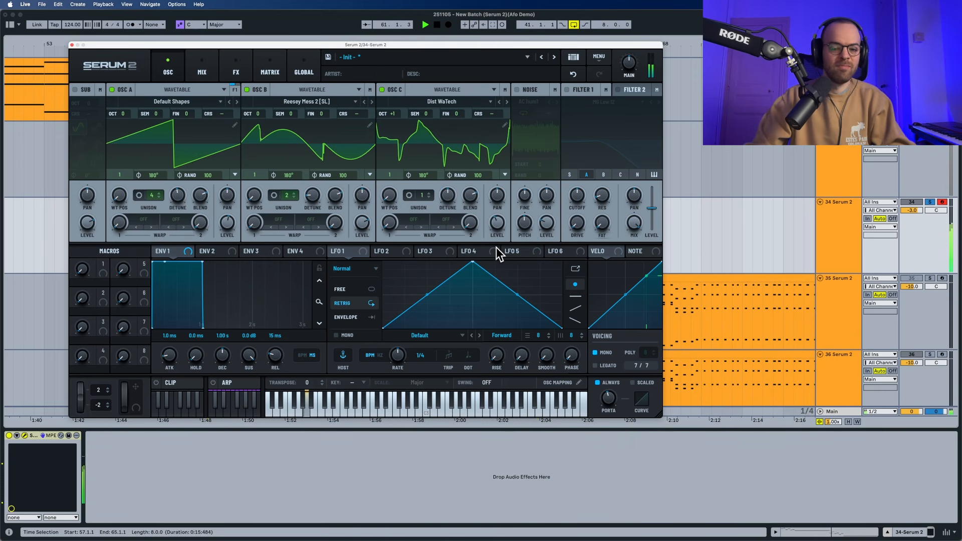
{"action": "key", "text": "space"}
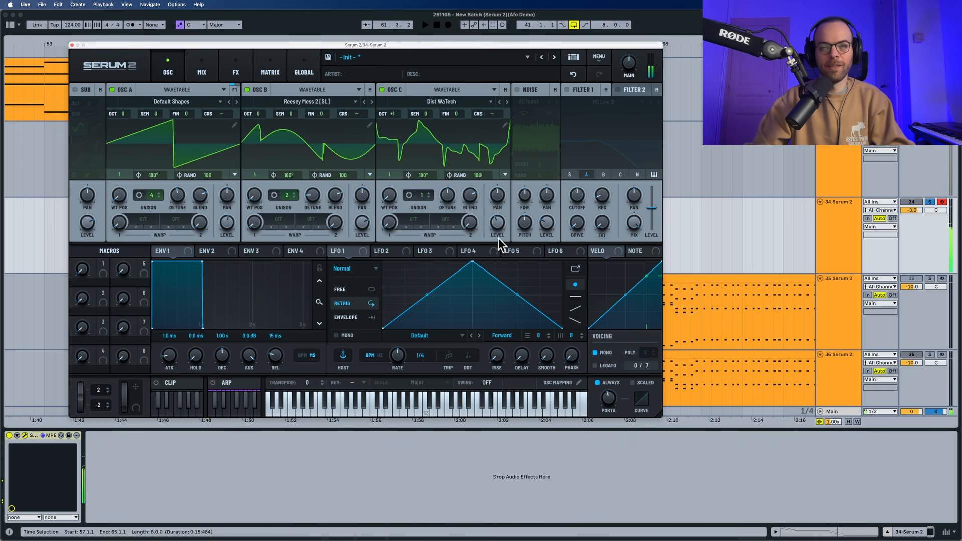
- Enable the noise oscillator with the Stretched Vinyl sample from S2 Noises and lower its level during playback
{"action": "left_click", "coordinate": [518, 90]}
{"action": "left_click", "coordinate": [526, 102]}
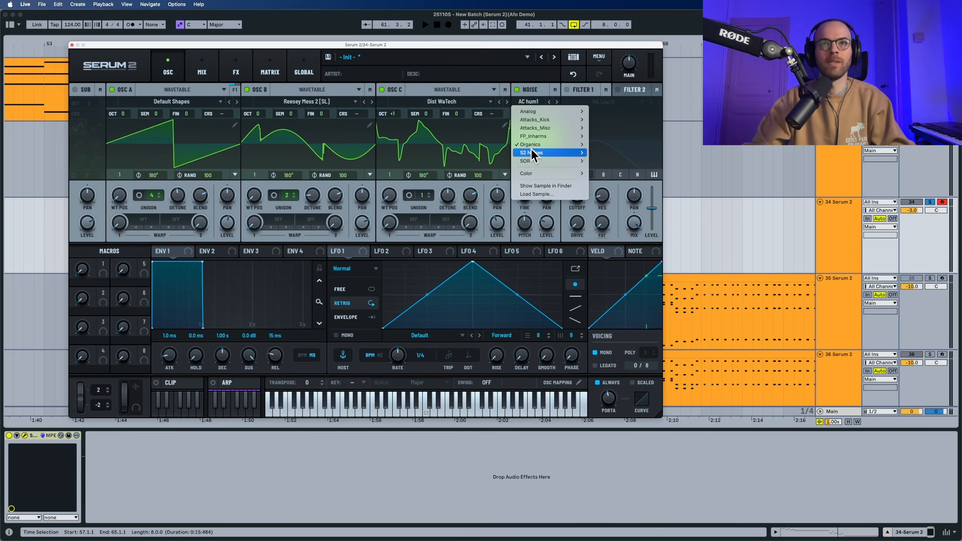
{"action": "mouse_move", "coordinate": [533, 155]}
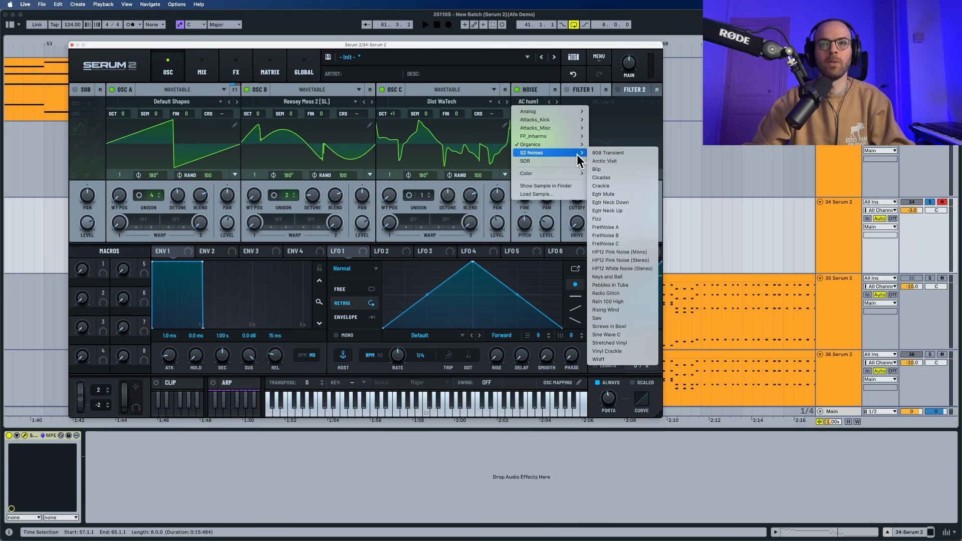
{"action": "left_click", "coordinate": [608, 343]}
{"action": "key", "text": "space"}
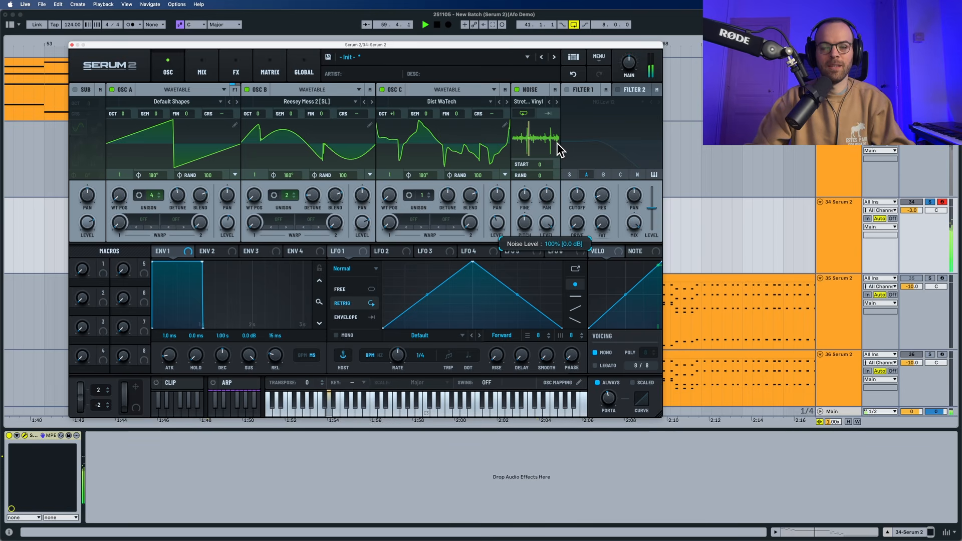
{"action": "left_click_drag", "start_coordinate": [557, 142], "coordinate": [550, 231]}
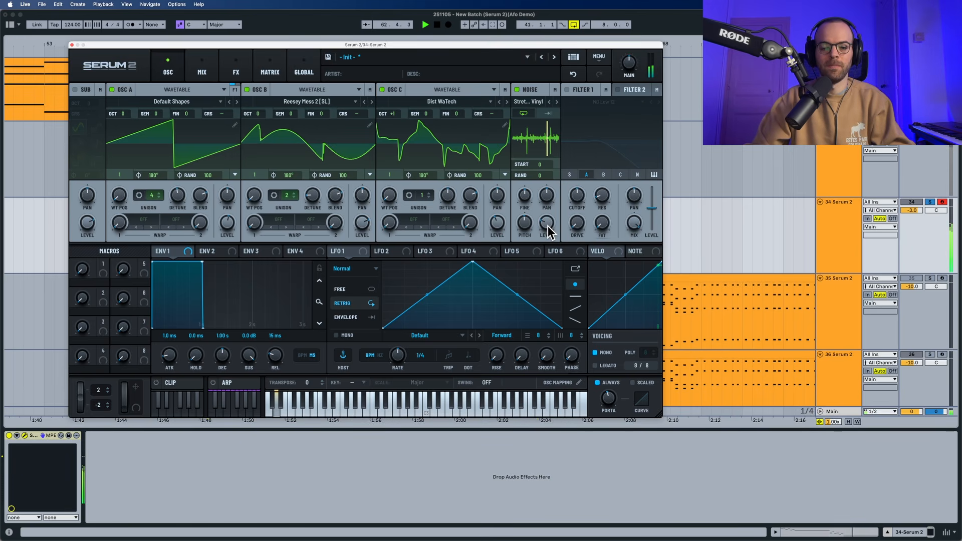
{"action": "key", "text": "space"}
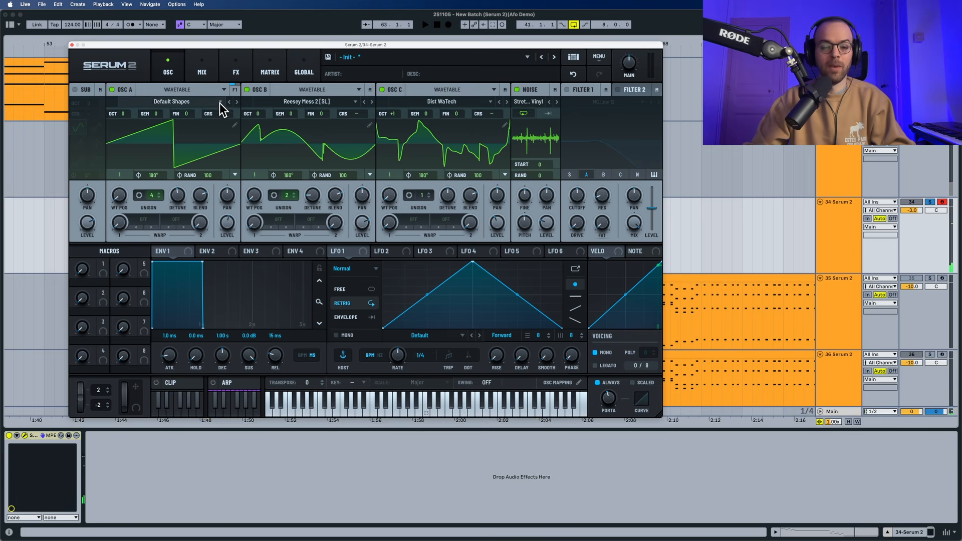
- Enable the sub oscillator, set it to octave -1, and compare the bass with and without it during playback
{"action": "left_click", "coordinate": [75, 90]}
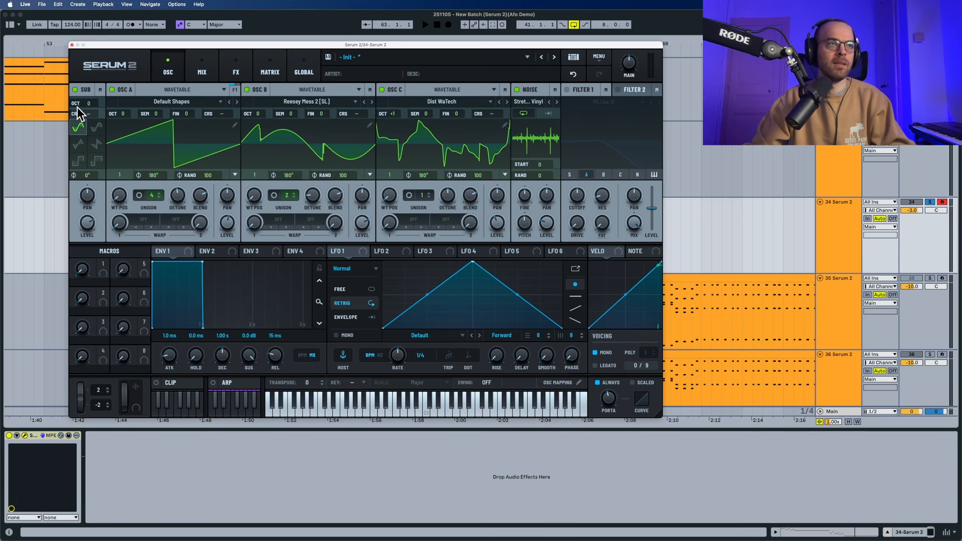
{"action": "key", "text": "space"}
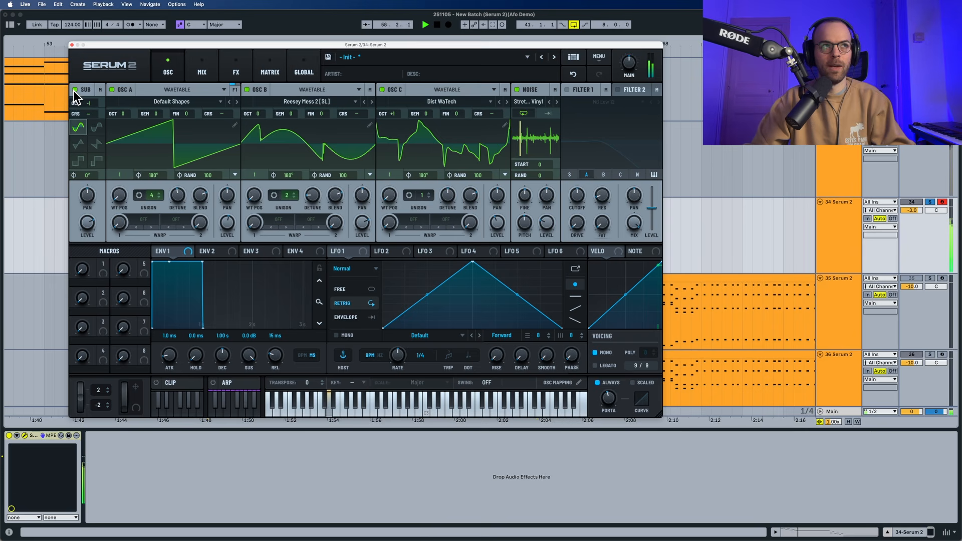
{"action": "left_click", "coordinate": [74, 89]}
{"action": "left_click", "coordinate": [74, 90]}
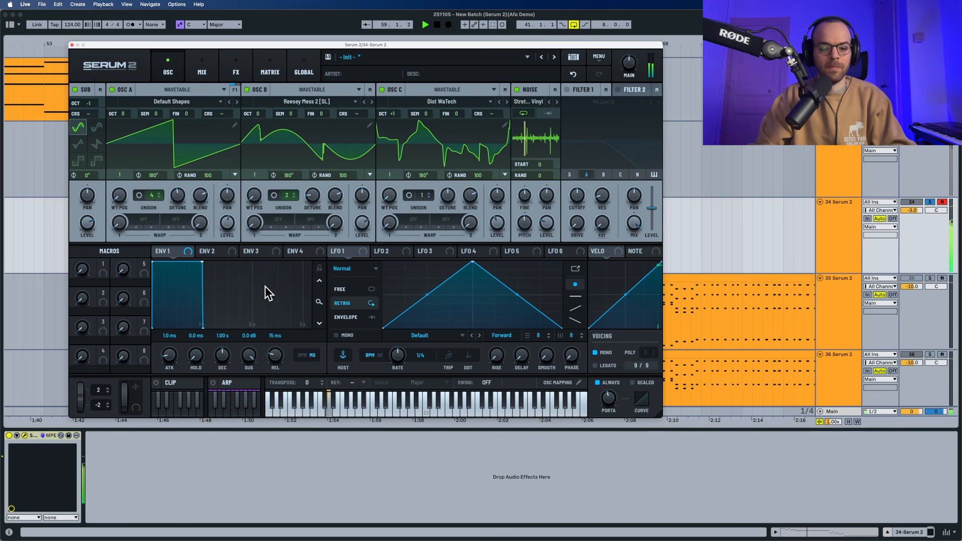
{"action": "key", "text": "space"}
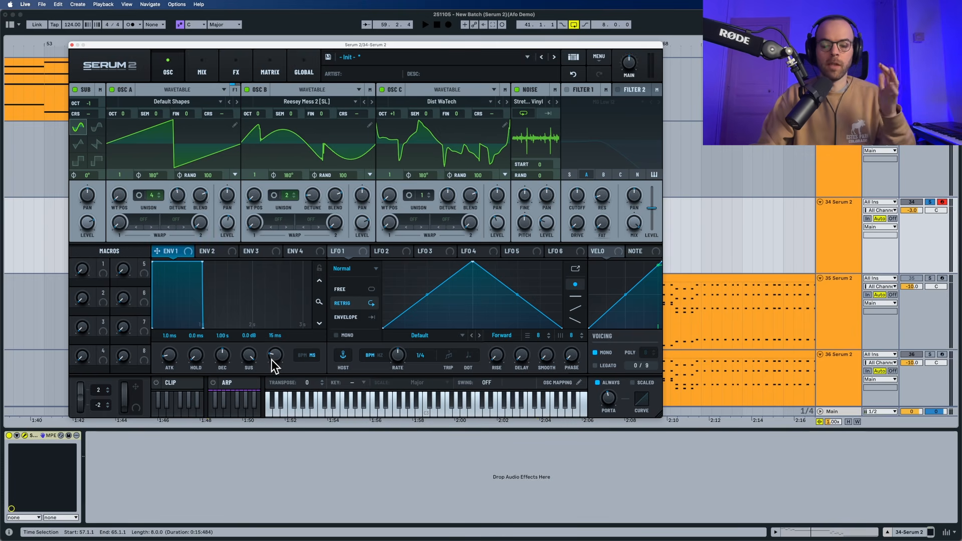
- Try a longer Env 1 release, up to 712 ms, with mono voicing turned off while playing the bass
{"action": "left_click_drag", "start_coordinate": [272, 359], "coordinate": [273, 341]}
{"action": "key", "text": "space"}
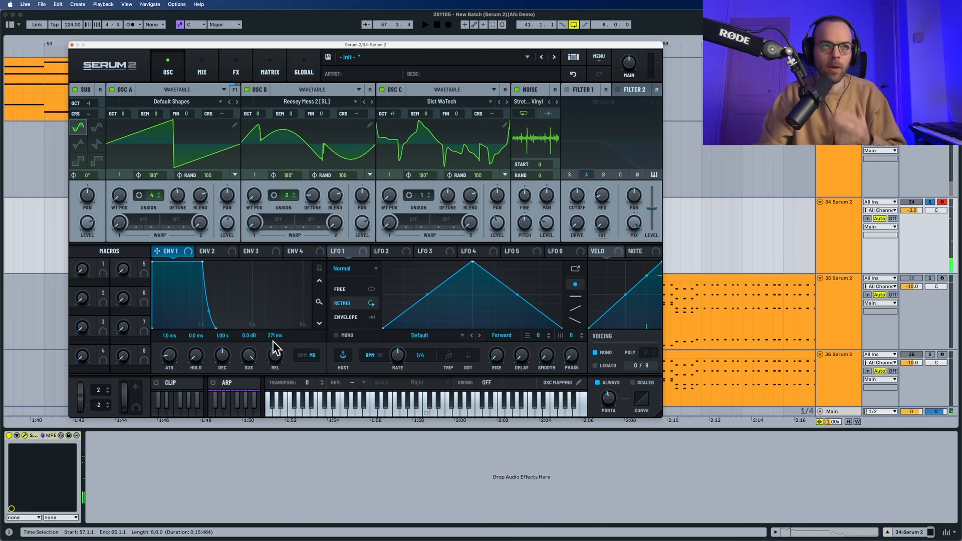
{"action": "left_click", "coordinate": [595, 352]}
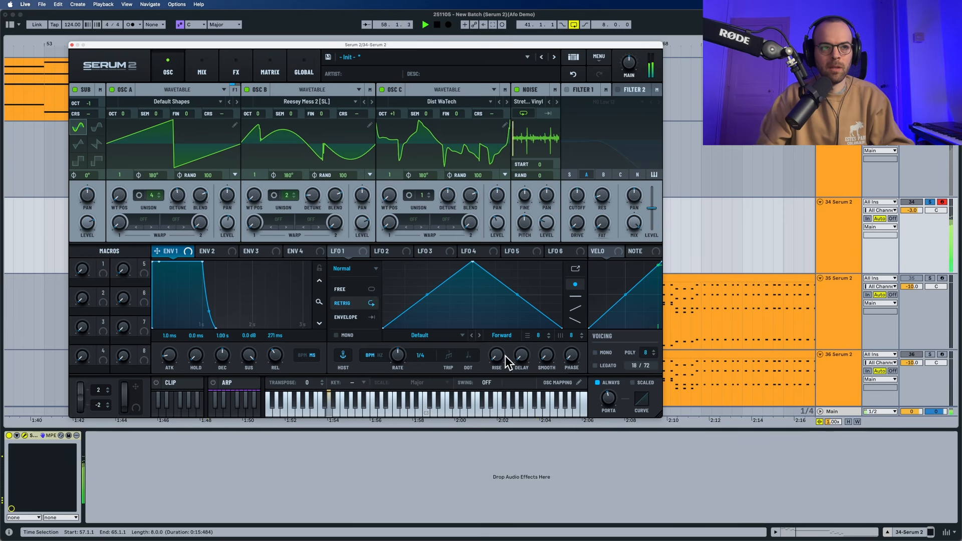
{"action": "left_click_drag", "start_coordinate": [268, 357], "coordinate": [270, 346]}
{"action": "key", "text": "space"}
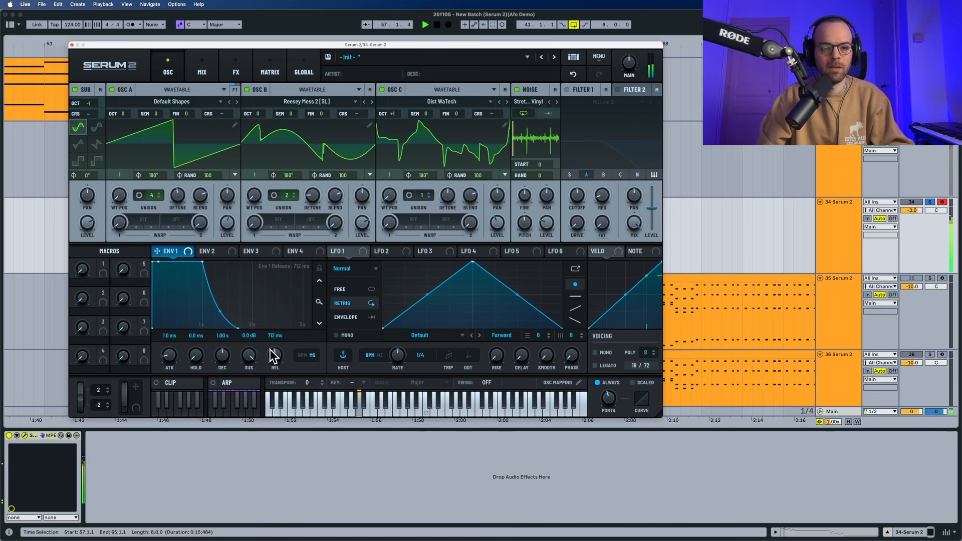
{"action": "key", "text": "space"}
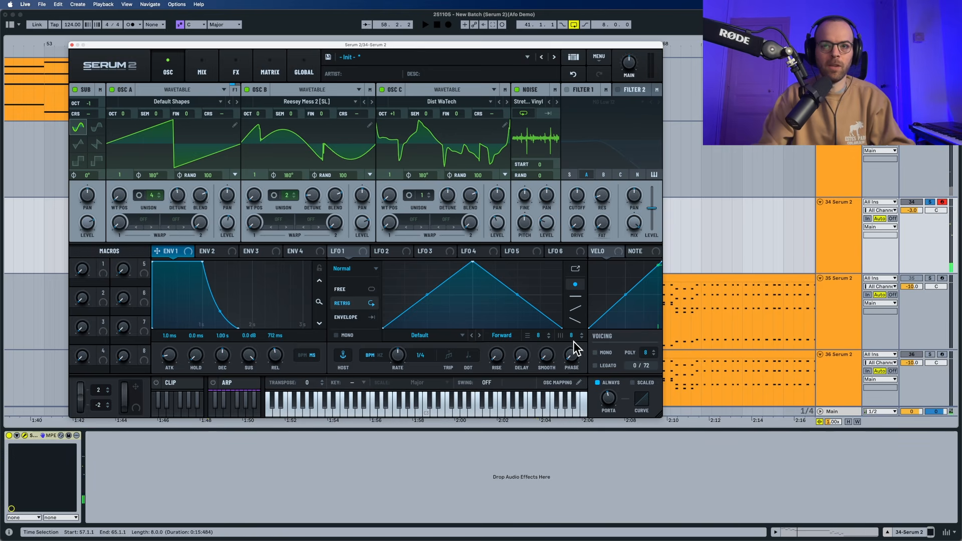
- Turn mono voicing back on, set Env 1's release to 264 ms, and listen to the bass
{"action": "left_click", "coordinate": [595, 352]}
{"action": "key", "text": "space"}
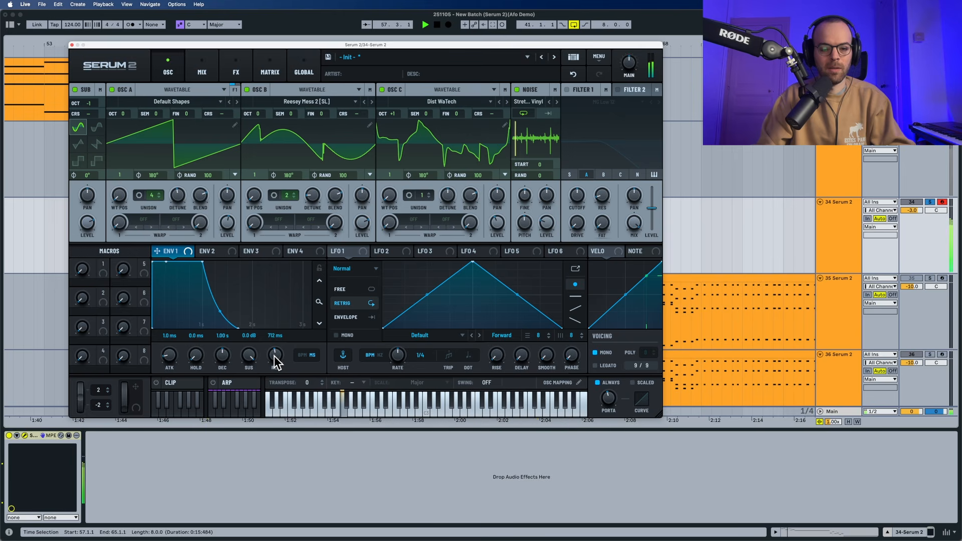
{"action": "left_click_drag", "start_coordinate": [274, 356], "coordinate": [272, 362]}
{"action": "key", "text": "space"}
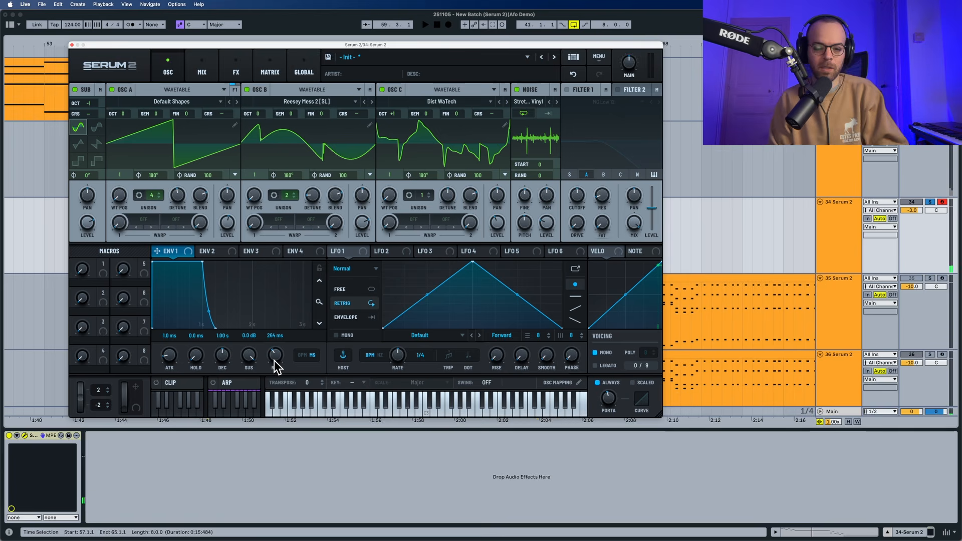
{"action": "key", "text": "space"}
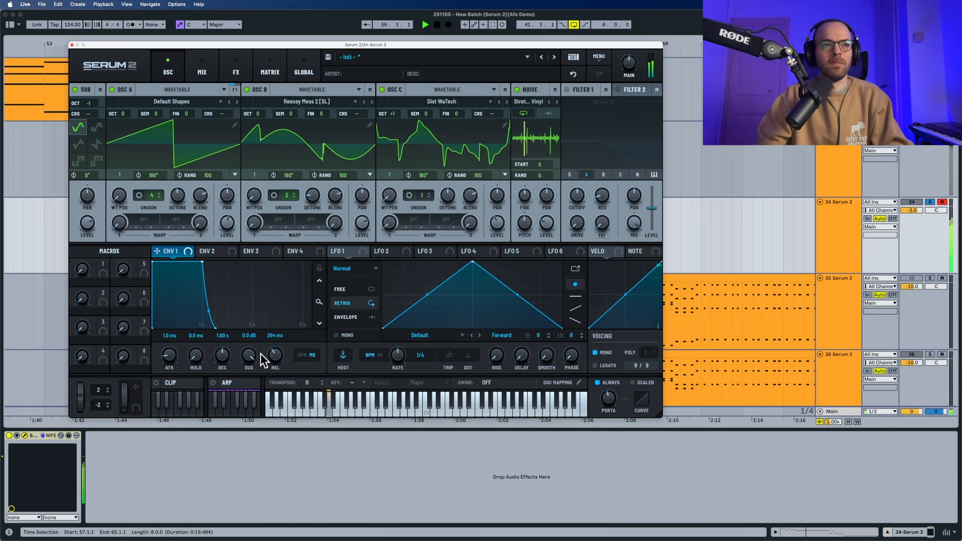
{"action": "key", "text": "space"}
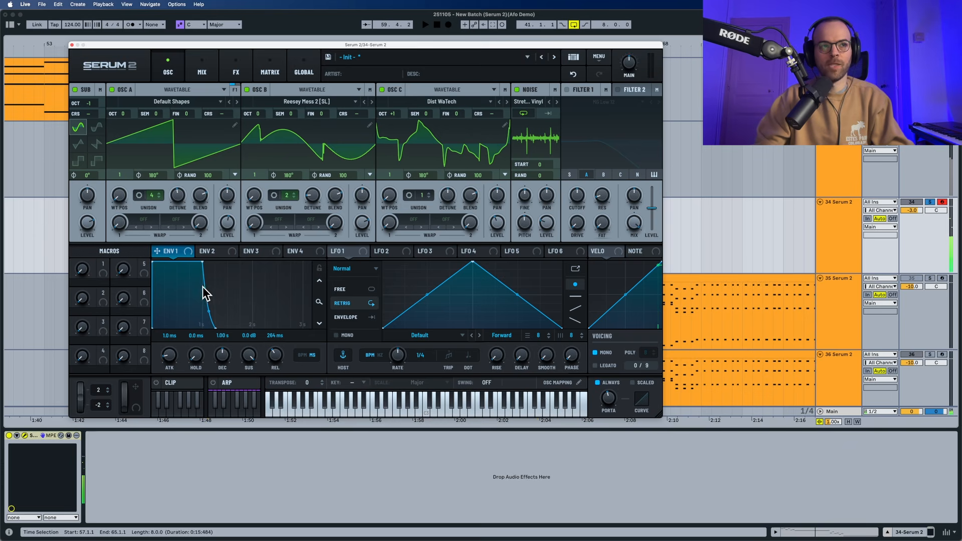
- Enable Filter 1 as MG Low 24 and route the sub and oscillators B and C through it alongside A
{"action": "key", "text": "space"}
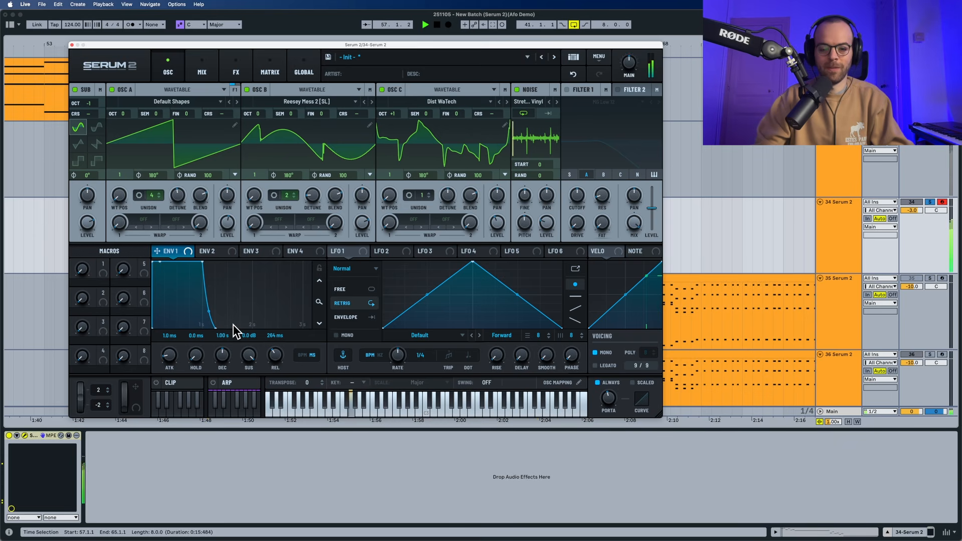
{"action": "left_click", "coordinate": [566, 90]}
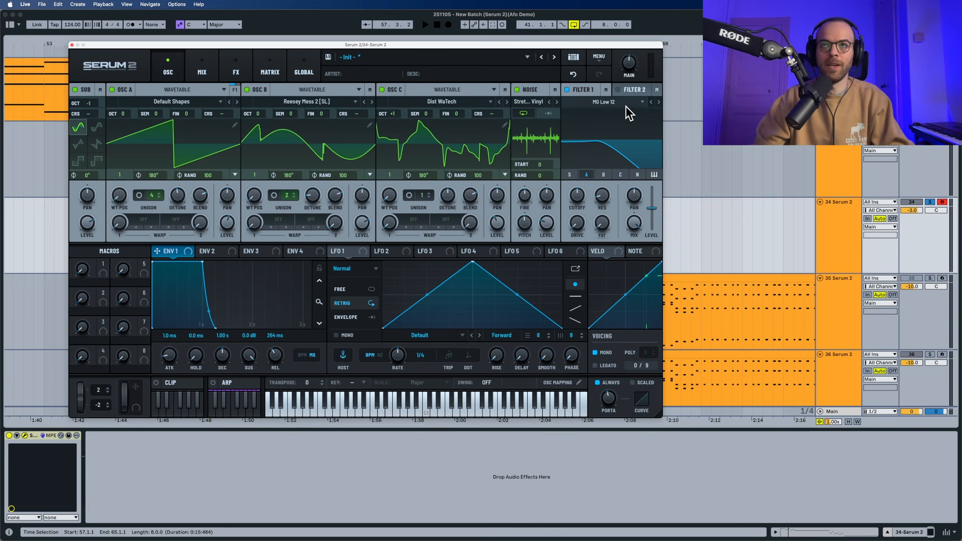
{"action": "left_click", "coordinate": [657, 101]}
{"action": "key", "text": "space"}
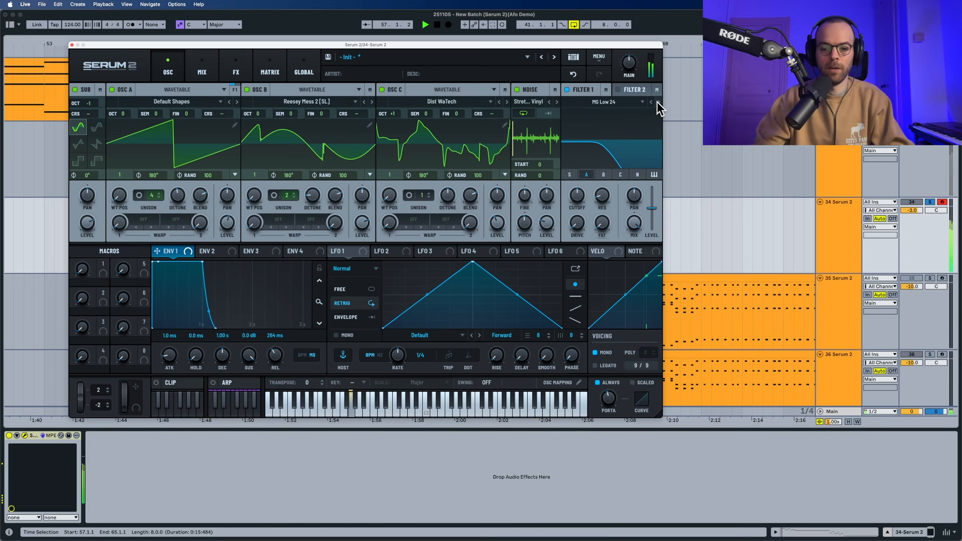
{"action": "left_click", "coordinate": [570, 174]}
{"action": "left_click", "coordinate": [602, 174]}
{"action": "left_click", "coordinate": [619, 176]}
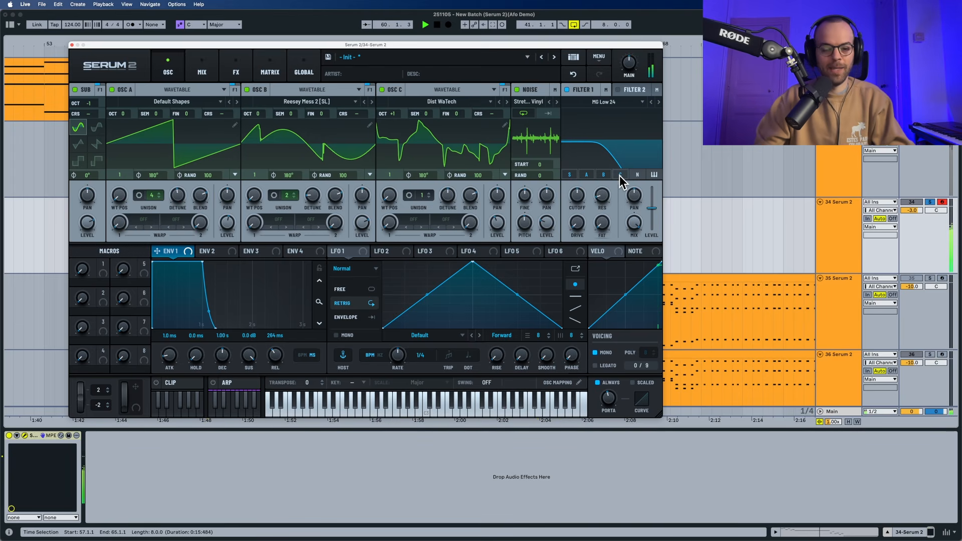
{"action": "key", "text": "space"}
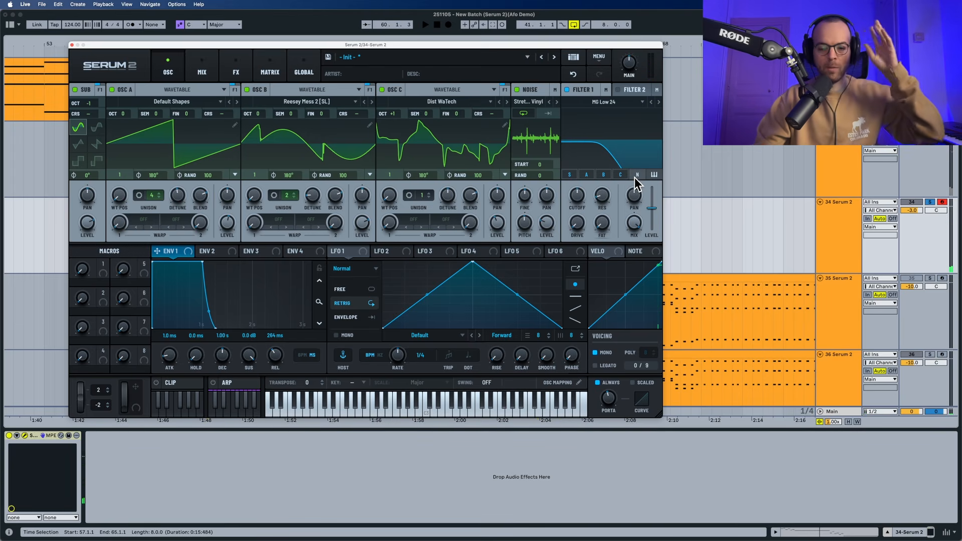
{"action": "key", "text": "space"}
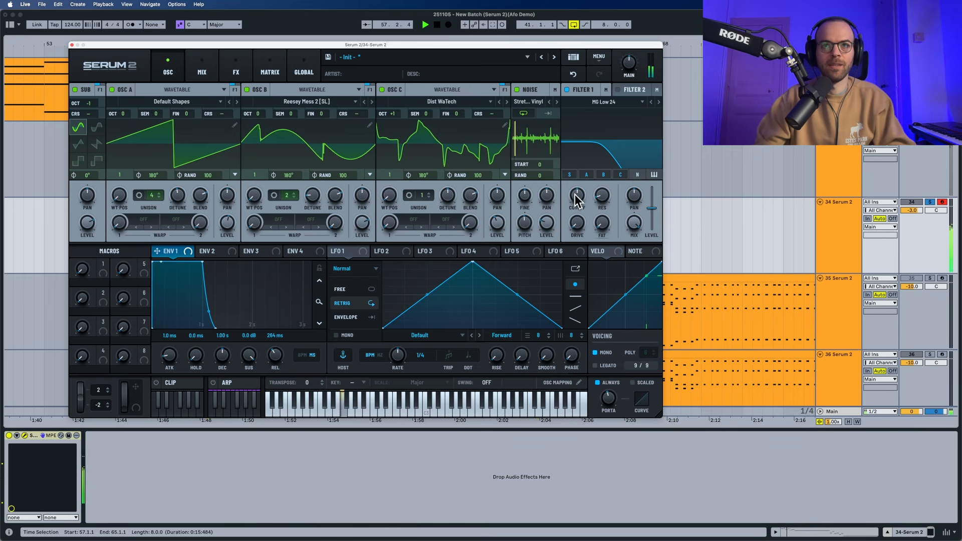
- Raise Filter 1's cutoff to about 970 Hz, lower its resonance to 9%, and increase its drive during playback
{"action": "left_click_drag", "start_coordinate": [575, 195], "coordinate": [575, 185]}
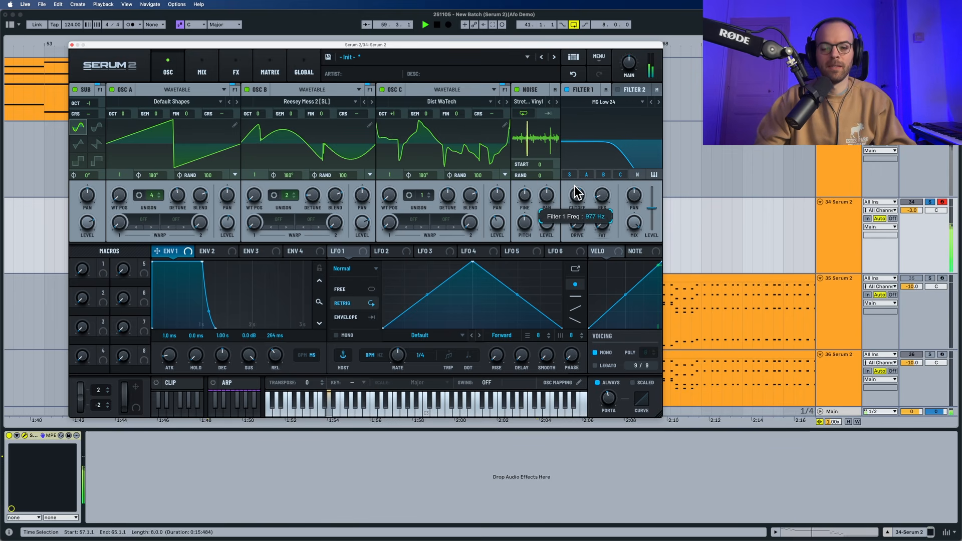
{"action": "key", "text": "space"}
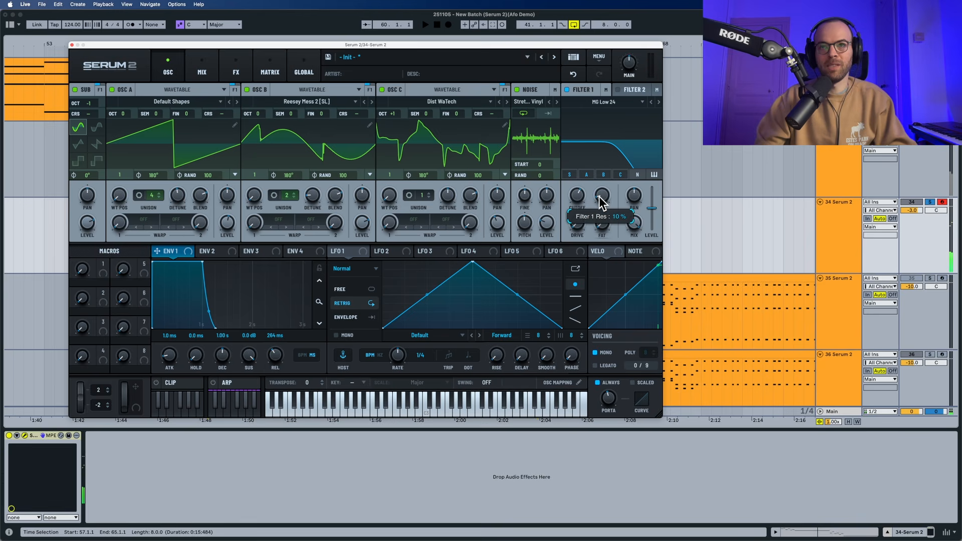
{"action": "left_click_drag", "start_coordinate": [599, 197], "coordinate": [599, 198]}
{"action": "key", "text": "space"}
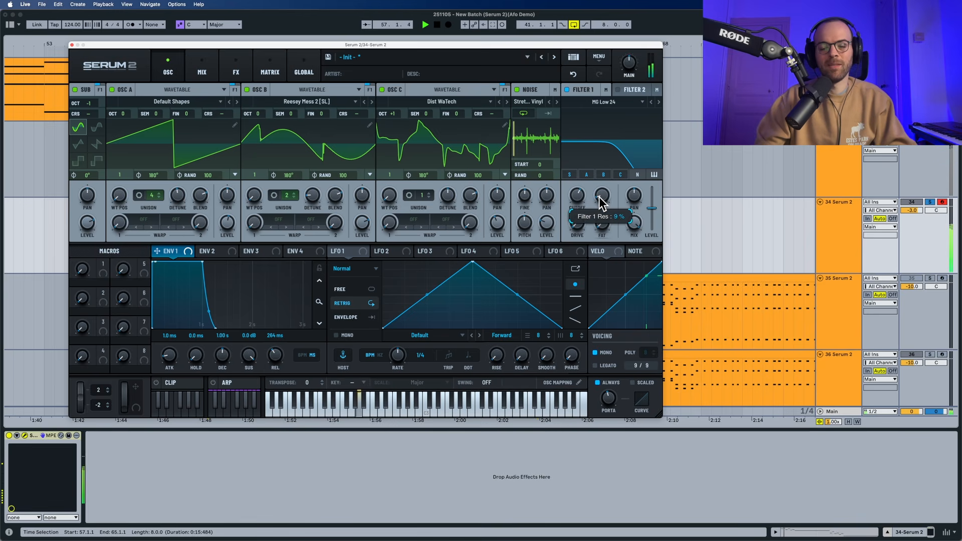
{"action": "left_click_drag", "start_coordinate": [576, 228], "coordinate": [575, 217]}
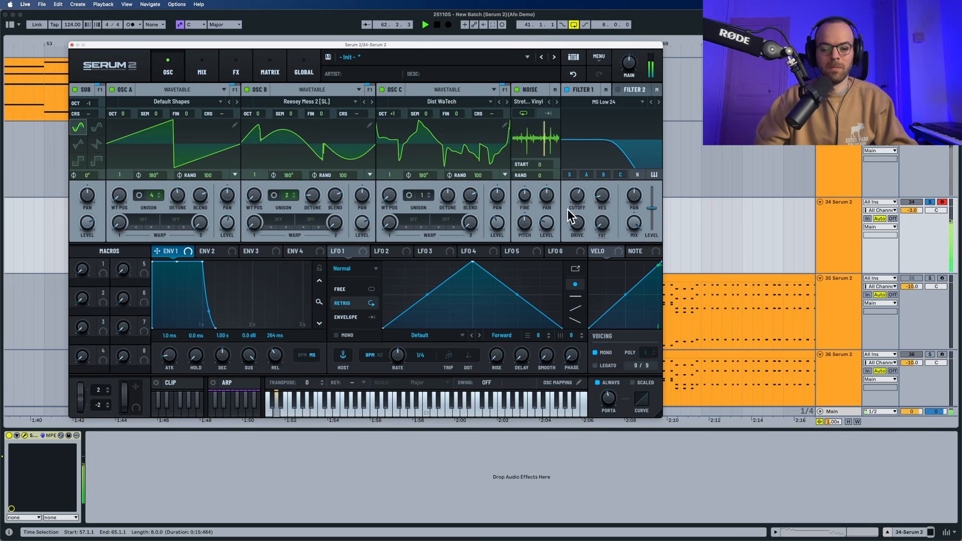
- Switch LFO 1's rate to Hz at 0.000 and modulate Filter 1's cutoff with it by 27%, auditioning the result
{"action": "left_click", "coordinate": [346, 250]}
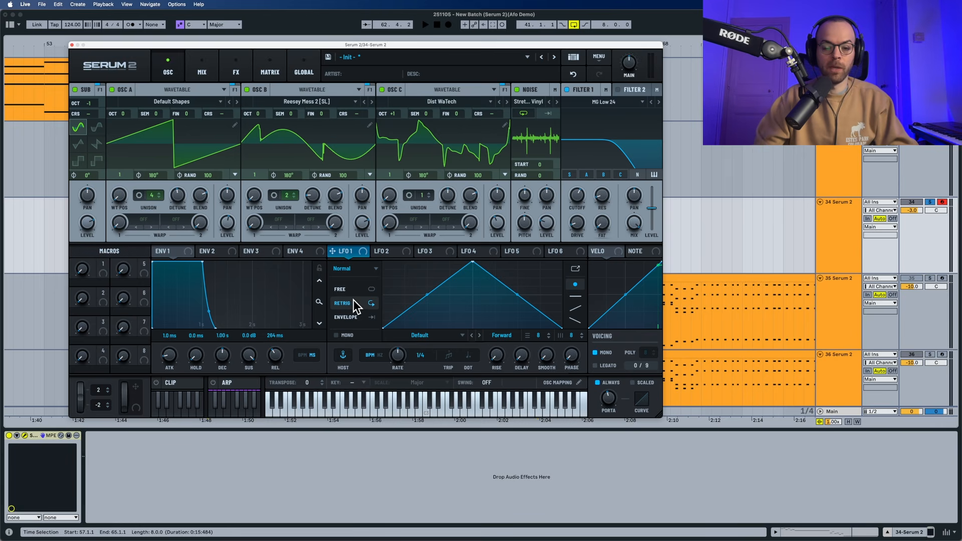
{"action": "left_click", "coordinate": [380, 355]}
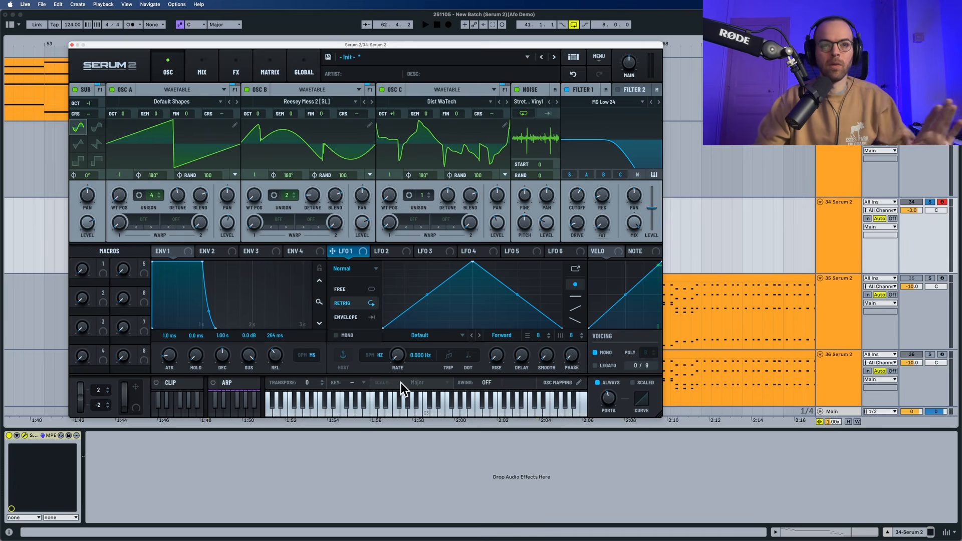
{"action": "left_click_drag", "start_coordinate": [373, 253], "coordinate": [568, 191]}
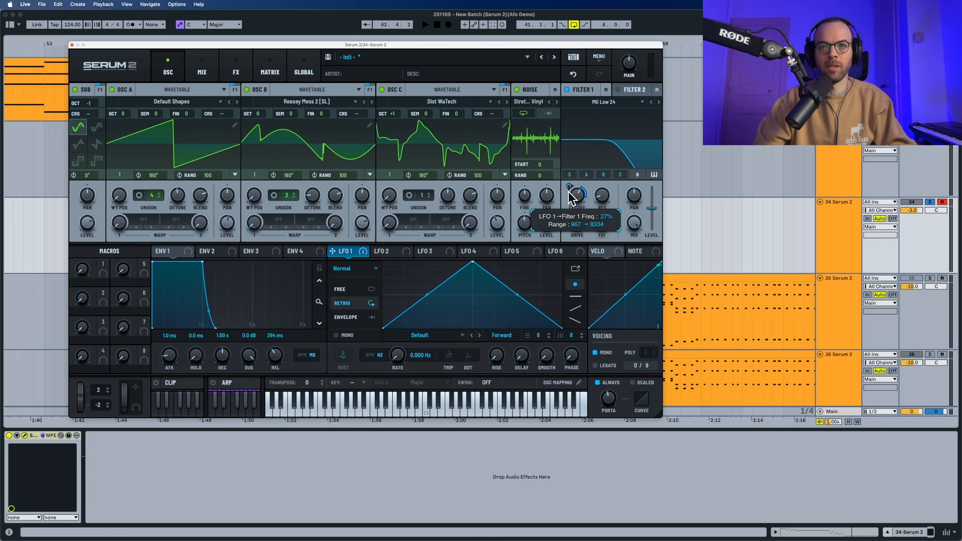
{"action": "key", "text": "space"}
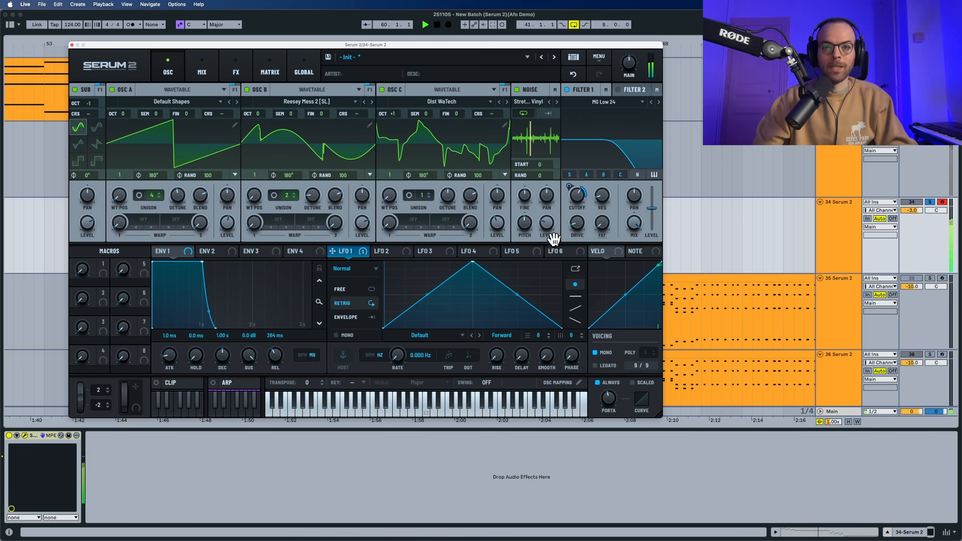
{"action": "key", "text": "space"}
{"action": "left_click_drag", "start_coordinate": [542, 360], "coordinate": [560, 253]}
{"action": "key", "text": "space"}
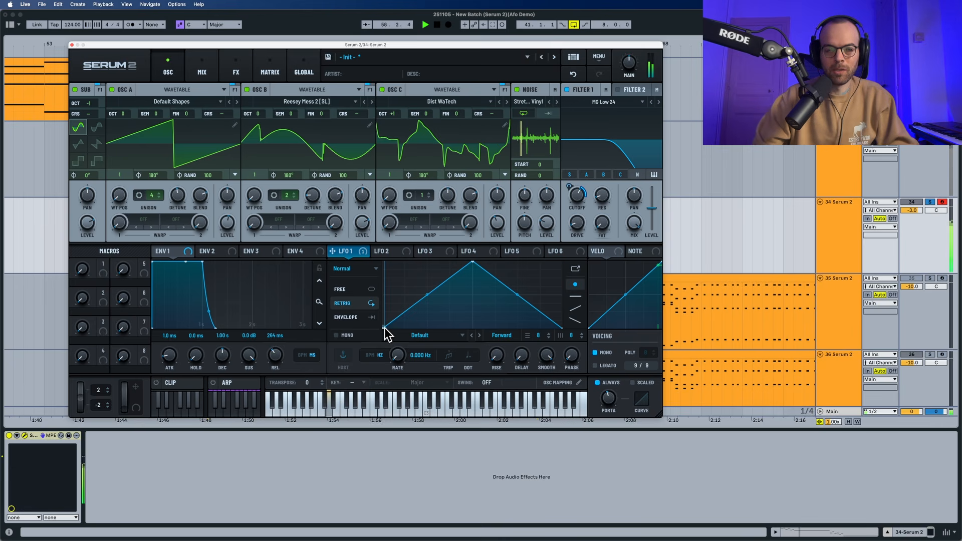
{"action": "key", "text": "space"}
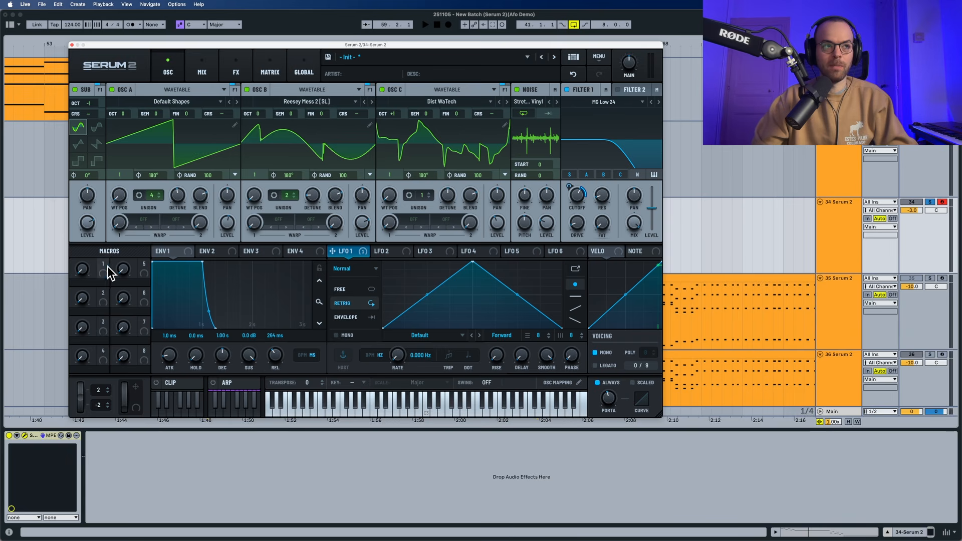
- Assign Macro 1 to LFO 1's rate and sweep the macro while the bass plays
{"action": "left_click_drag", "start_coordinate": [107, 267], "coordinate": [398, 356]}
{"action": "key", "text": "space"}
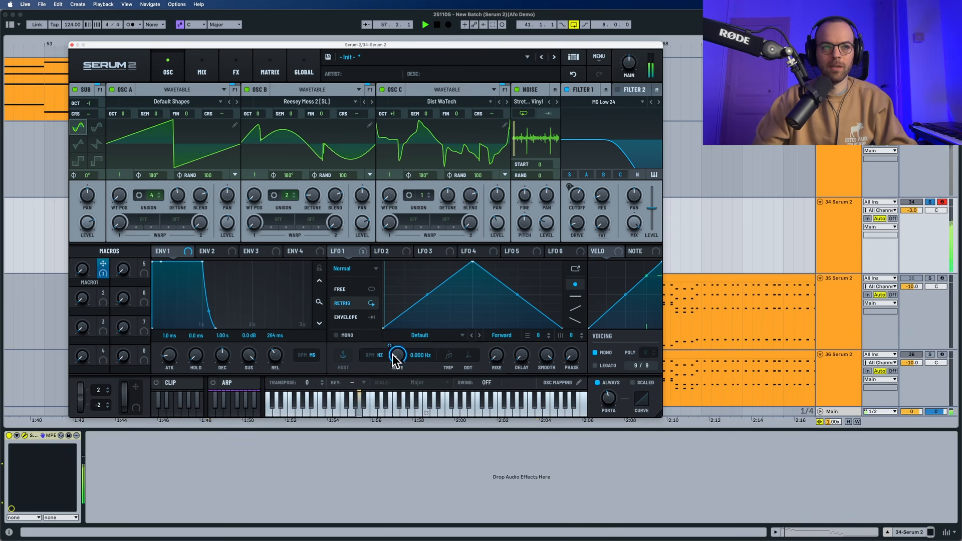
{"action": "mouse_move", "coordinate": [80, 262]}
{"action": "left_click_drag", "start_coordinate": [80, 262], "coordinate": [121, 193]}
{"action": "key", "text": "space"}
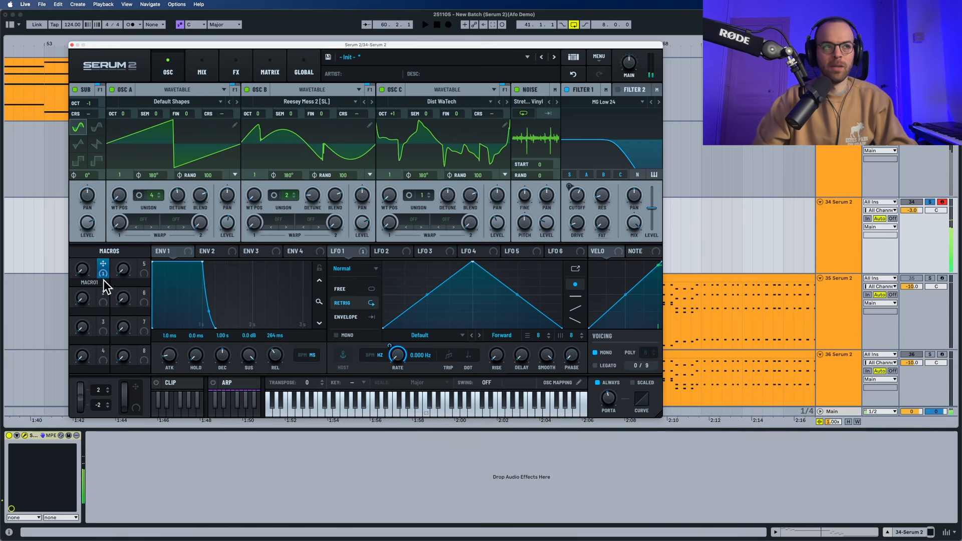
- Assign Macro 1 to LFO 1's smooth as well and adjust the macro while listening to the bass
{"action": "mouse_move", "coordinate": [101, 269]}
{"action": "left_mouse_down"}
{"action": "mouse_move", "coordinate": [225, 365]}
{"action": "mouse_move", "coordinate": [579, 382]}
{"action": "mouse_move", "coordinate": [549, 355]}
{"action": "mouse_move", "coordinate": [537, 401]}
{"action": "left_mouse_up"}
{"action": "key", "text": "space"}
{"action": "left_click_drag", "start_coordinate": [76, 269], "coordinate": [100, 284]}
{"action": "key", "text": "space"}
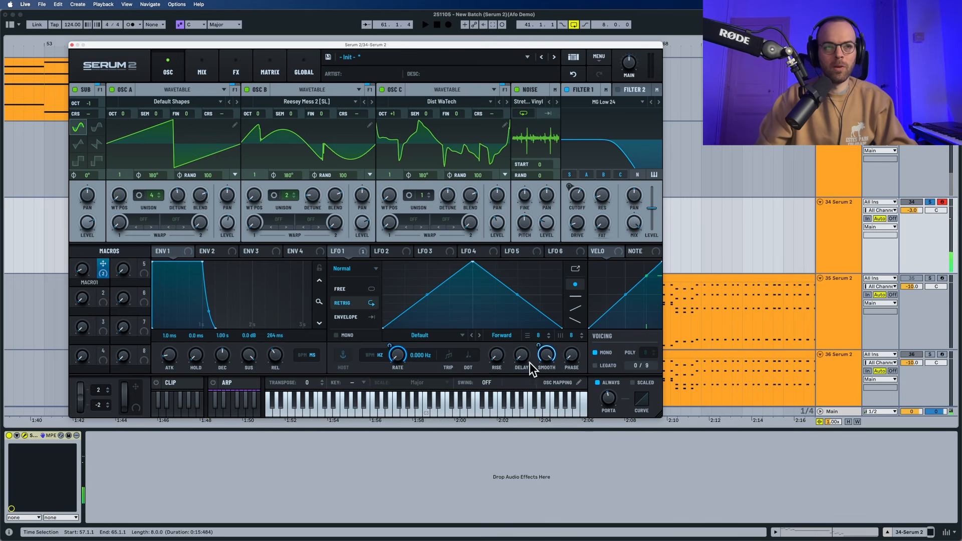
{"action": "key", "text": "space"}
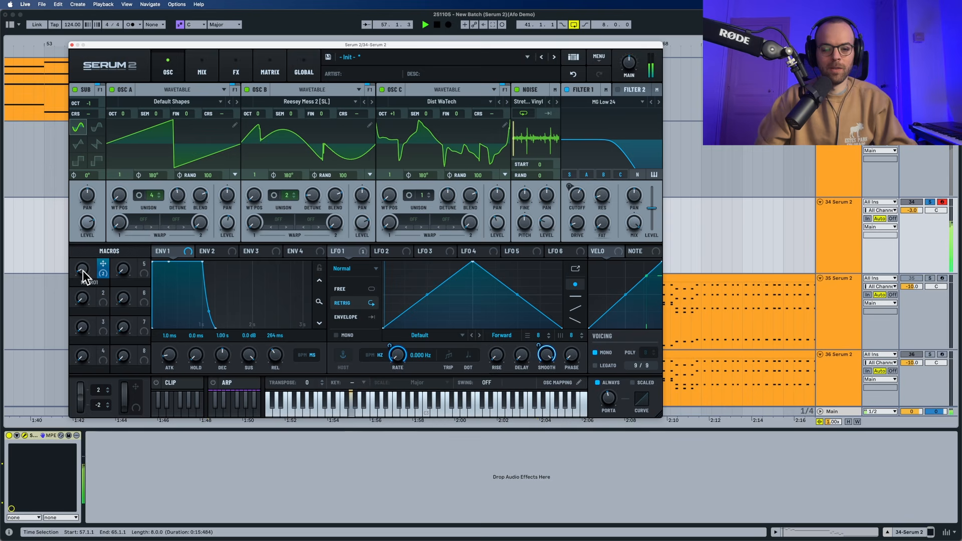
{"action": "mouse_move", "coordinate": [81, 274]}
{"action": "left_mouse_down"}
{"action": "mouse_move", "coordinate": [85, 224]}
{"action": "mouse_move", "coordinate": [79, 265]}
{"action": "left_mouse_up"}
{"action": "key", "text": "space"}
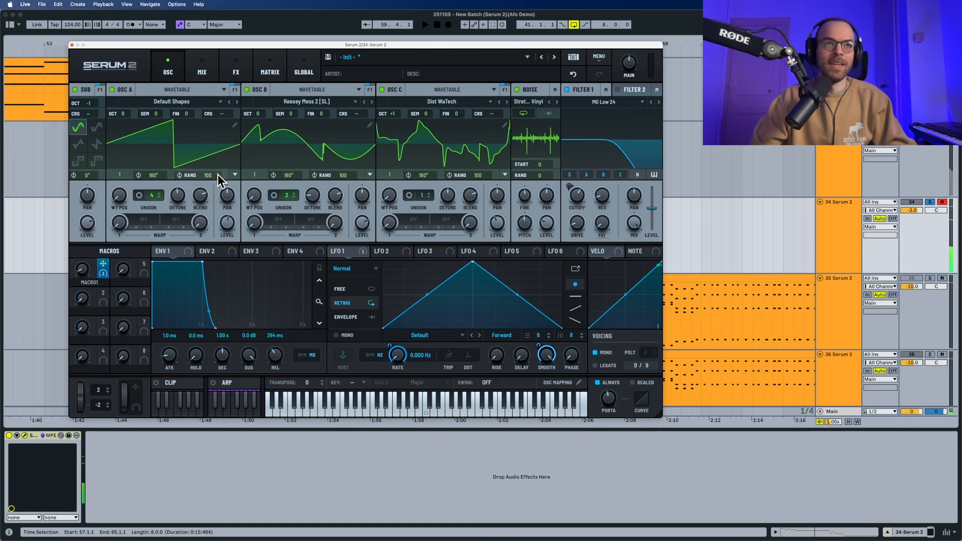
- Add a Reverb to the main effects chain and switch its type to Nitrous
{"action": "left_click", "coordinate": [235, 75]}
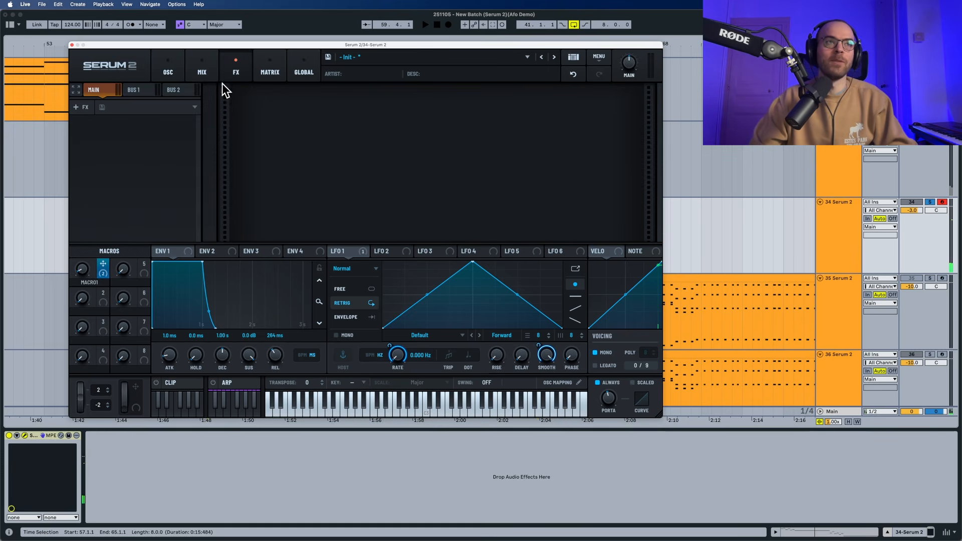
{"action": "left_click", "coordinate": [83, 106]}
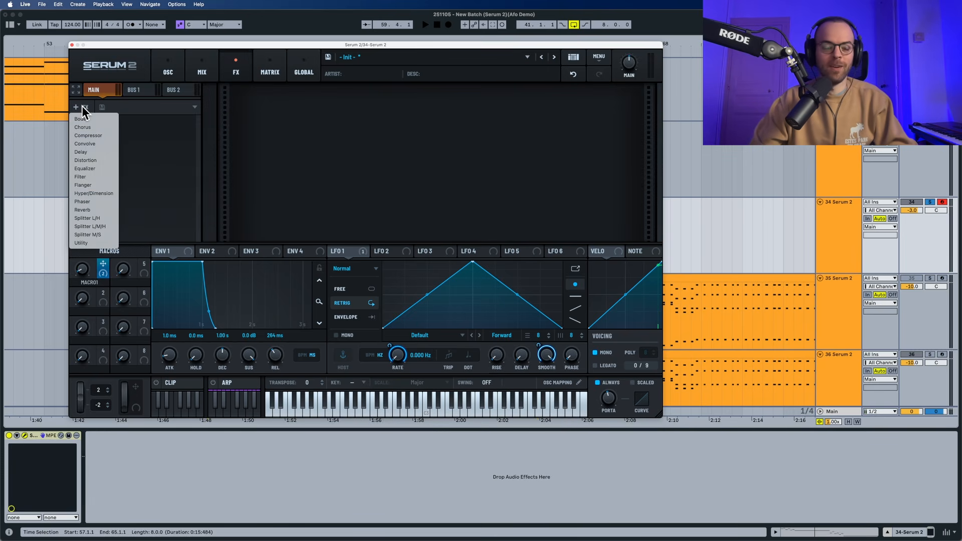
{"action": "left_click", "coordinate": [90, 209]}
{"action": "left_click", "coordinate": [324, 125]}
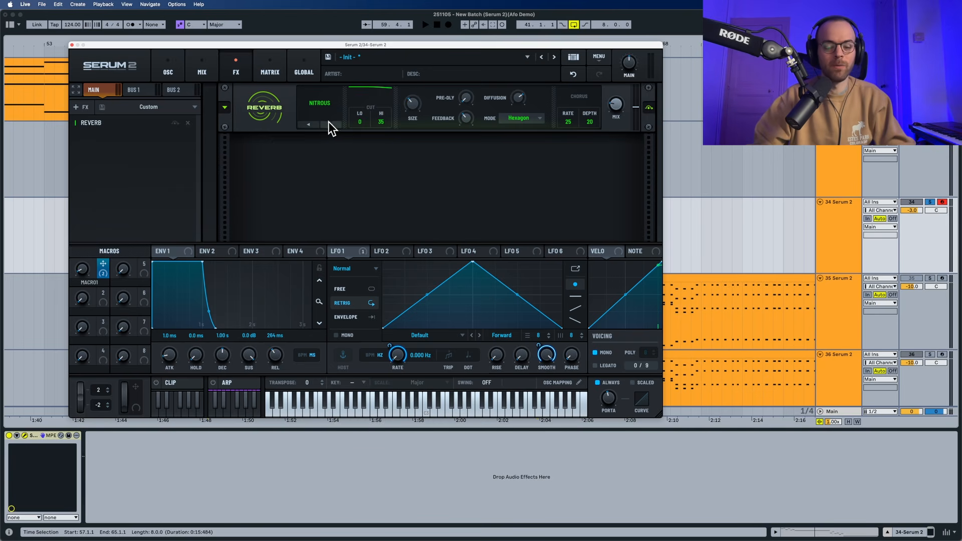
- Set the reverb's low cut to 32 and high cut to 34, and adjust its size while the bass plays
{"action": "left_click_drag", "start_coordinate": [355, 126], "coordinate": [360, 88]}
{"action": "key", "text": "space"}
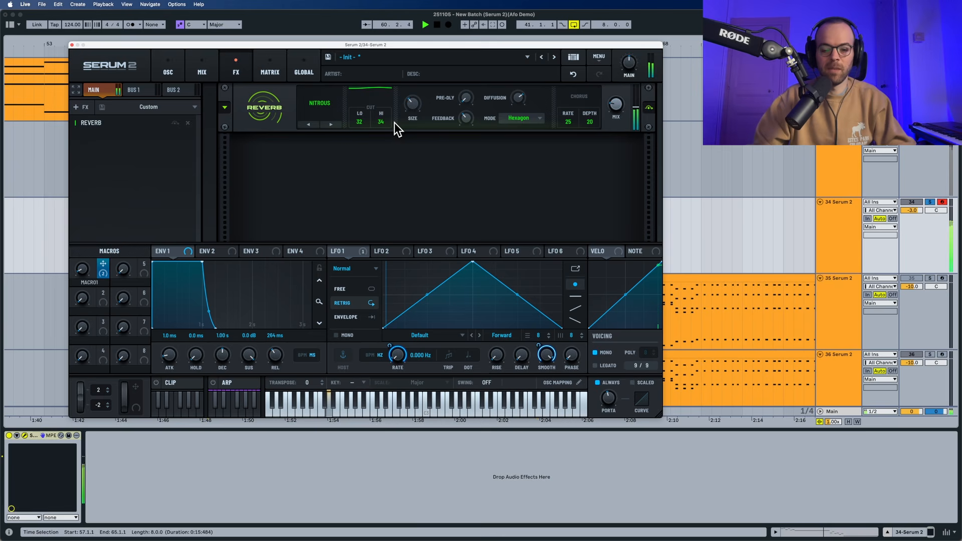
{"action": "left_click_drag", "start_coordinate": [407, 104], "coordinate": [405, 110]}
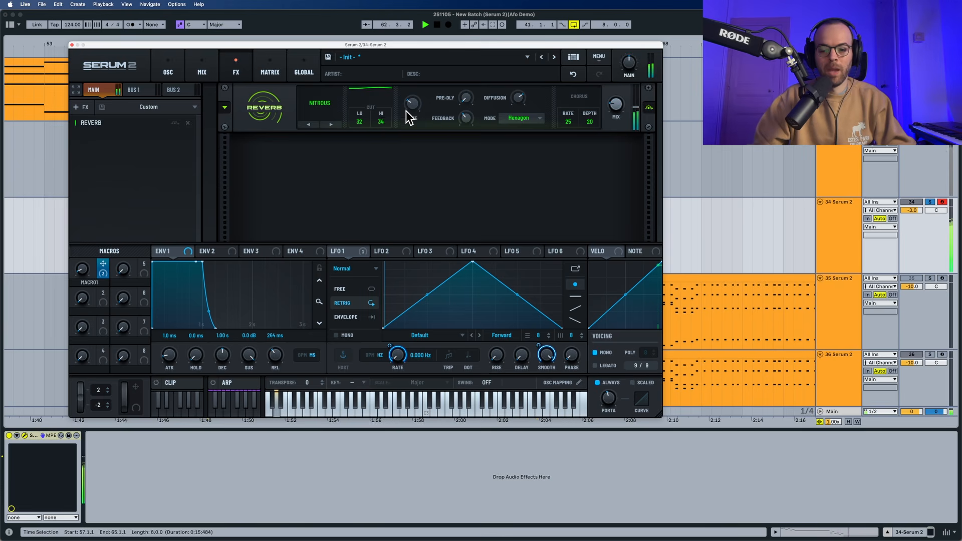
{"action": "key", "text": "space"}
- Raise the reverb's feedback and audition the bass with it
{"action": "mouse_move", "coordinate": [461, 119]}
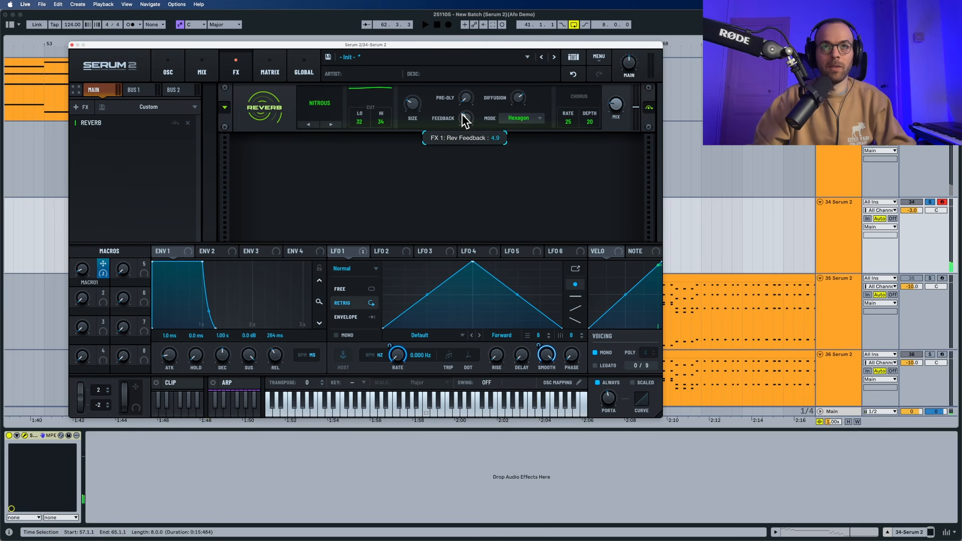
{"action": "left_click_drag", "start_coordinate": [464, 92], "coordinate": [465, 90]}
{"action": "key", "text": "space"}
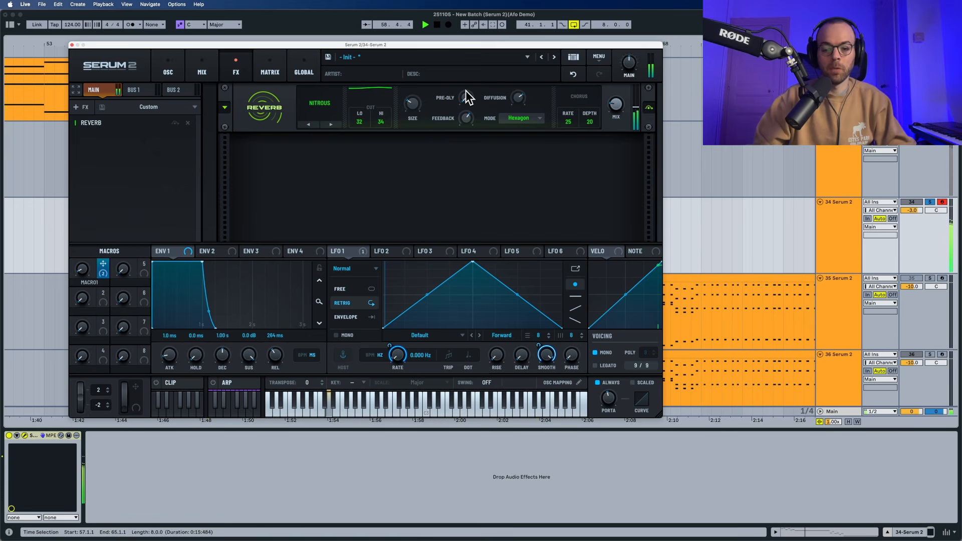
{"action": "key", "text": "space"}
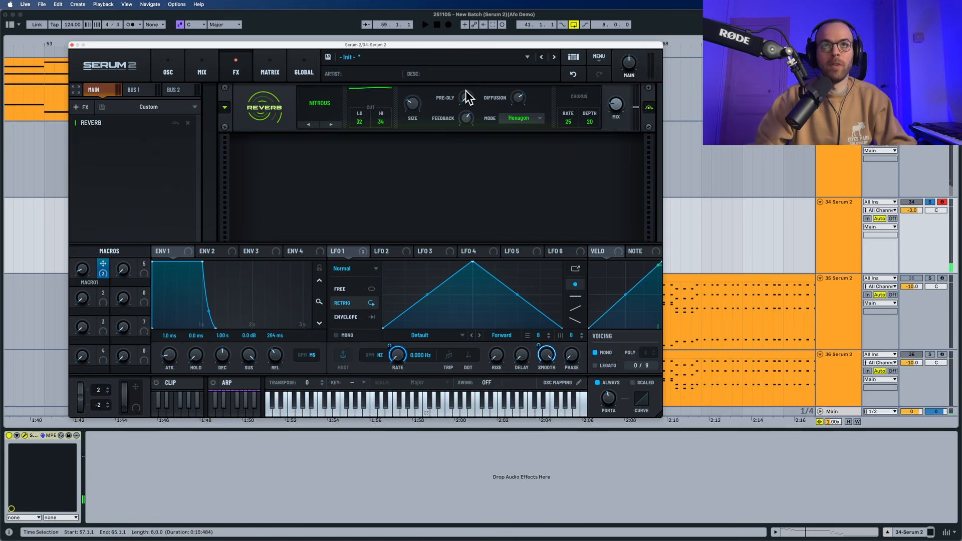
- Lower the reverb's diffusion to about 52 and adjust its mix while auditioning the bass
{"action": "mouse_move", "coordinate": [512, 97]}
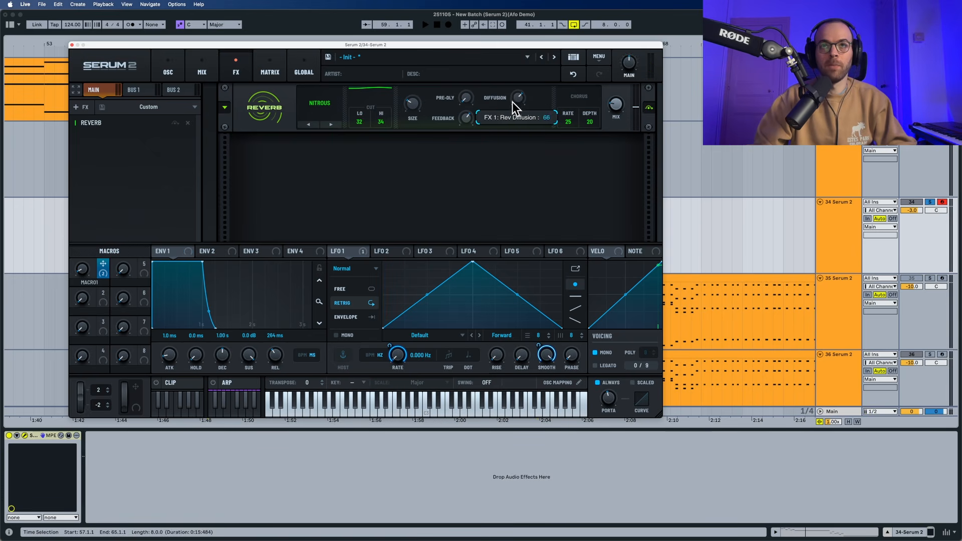
{"action": "left_click_drag", "start_coordinate": [513, 101], "coordinate": [510, 115]}
{"action": "key", "text": "space"}
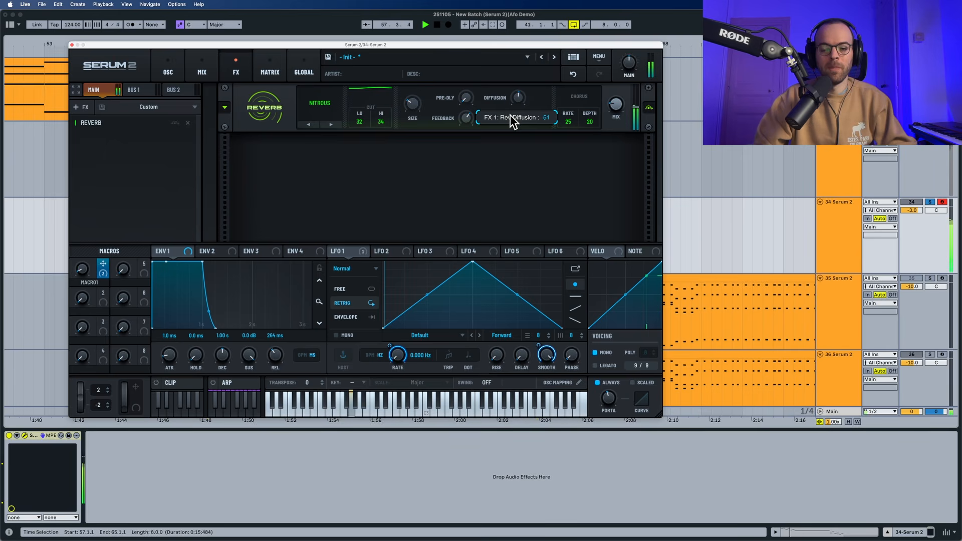
{"action": "key", "text": "space"}
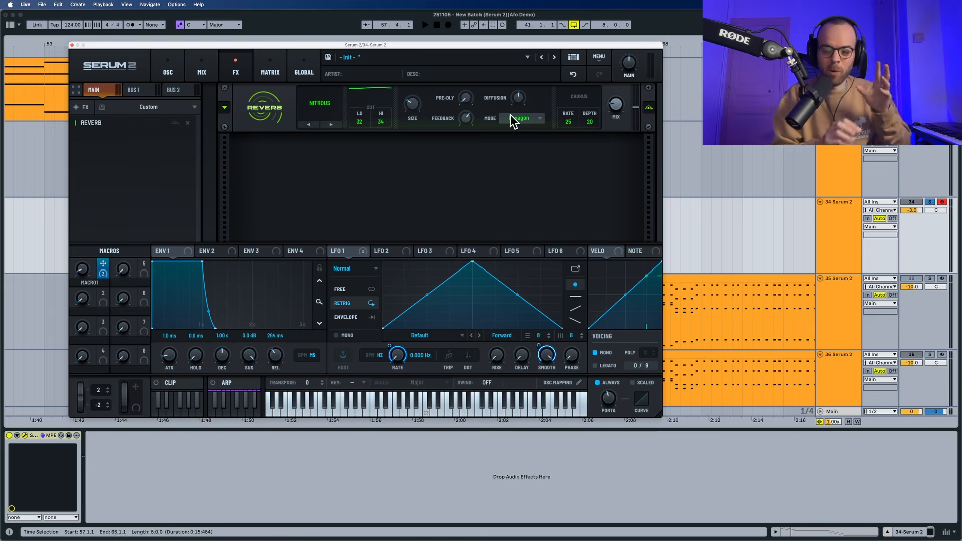
{"action": "mouse_move", "coordinate": [615, 108]}
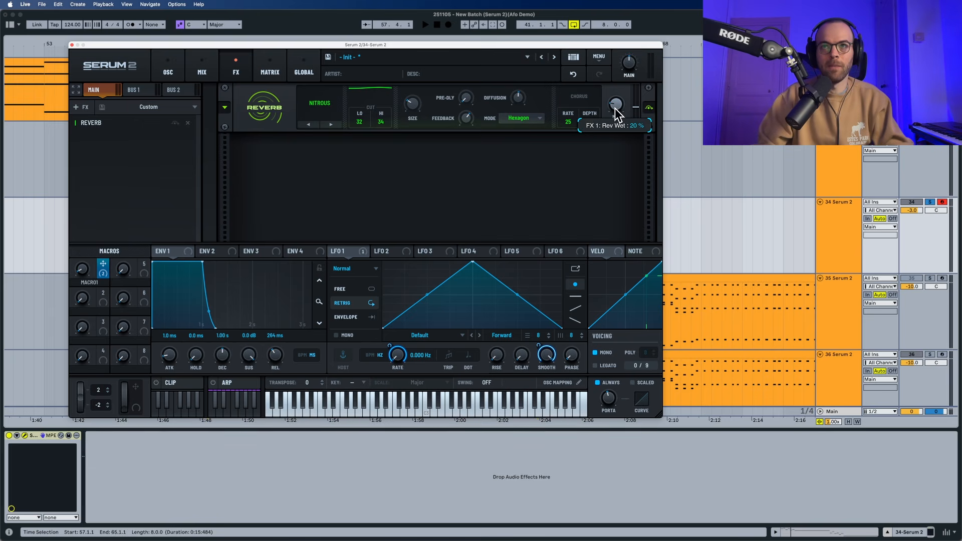
{"action": "left_click_drag", "start_coordinate": [615, 108], "coordinate": [618, 81]}
{"action": "key", "text": "space"}
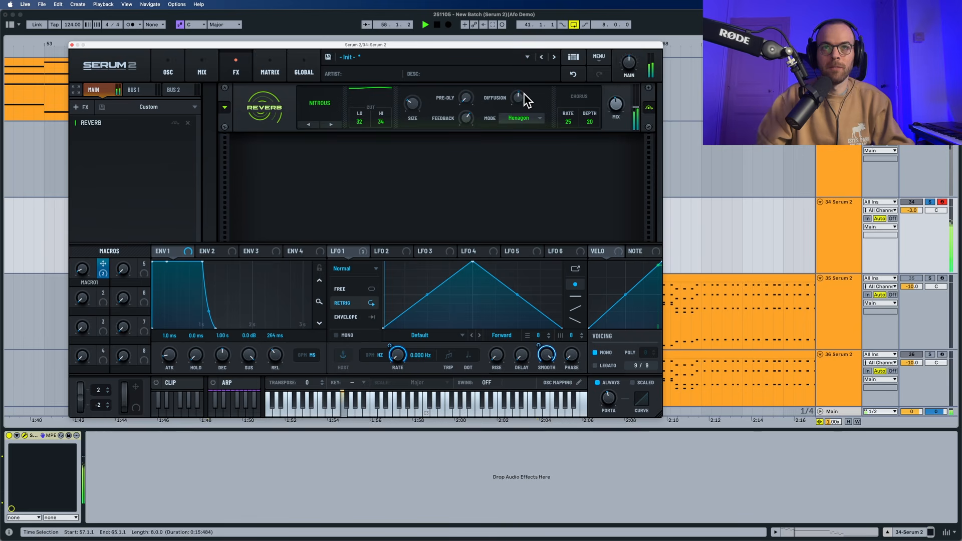
{"action": "mouse_move", "coordinate": [520, 94]}
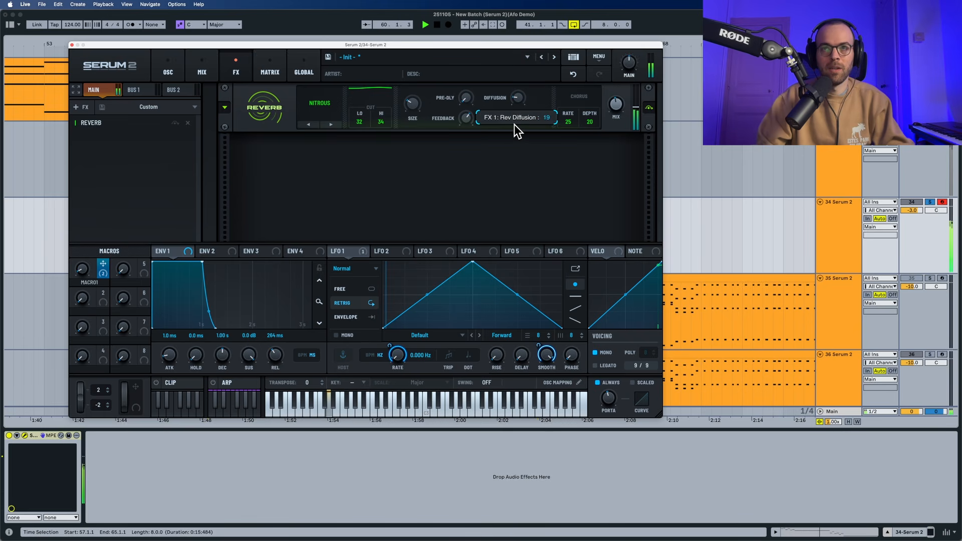
{"action": "left_click_drag", "start_coordinate": [514, 125], "coordinate": [520, 87]}
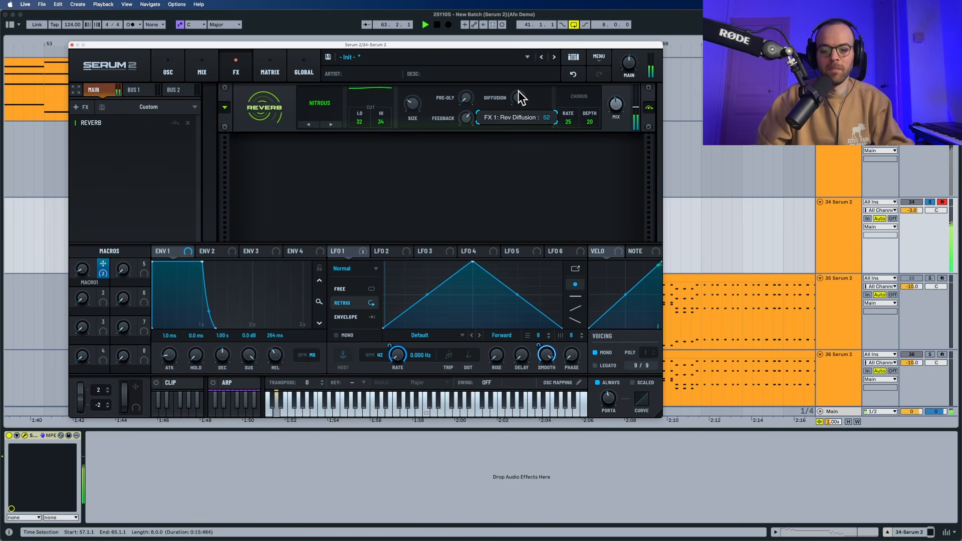
{"action": "key", "text": "space"}
- Set the reverb's chorus rate to 12 and chorus depth to 8, auditioning the result
{"action": "mouse_move", "coordinate": [574, 122]}
{"action": "left_mouse_down"}
{"action": "mouse_move", "coordinate": [569, 134]}
{"action": "mouse_move", "coordinate": [582, 134]}
{"action": "left_mouse_up"}
{"action": "key", "text": "space"}
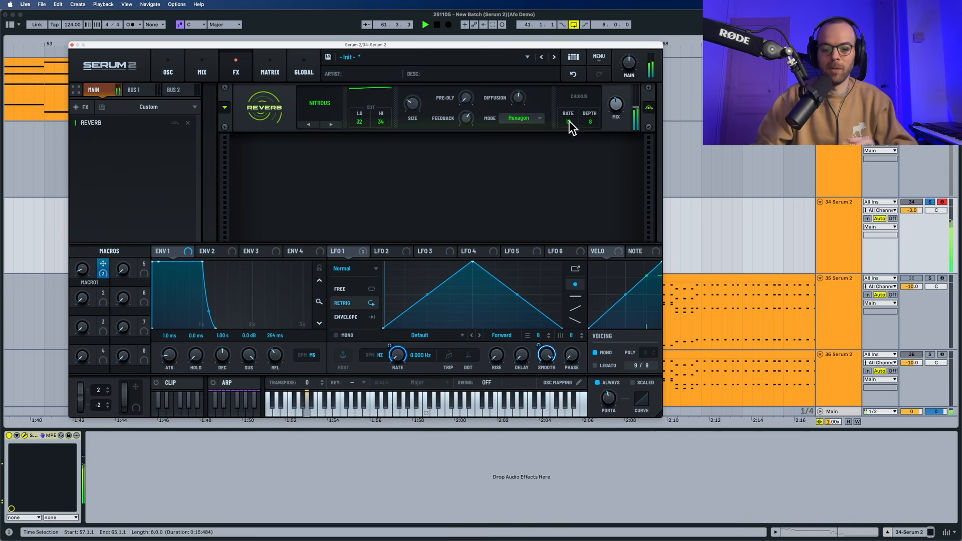
{"action": "key", "text": "space"}
- Add a Convolve effect after the reverb and load the factory Short impulse response Hyper1
{"action": "left_click", "coordinate": [86, 107]}
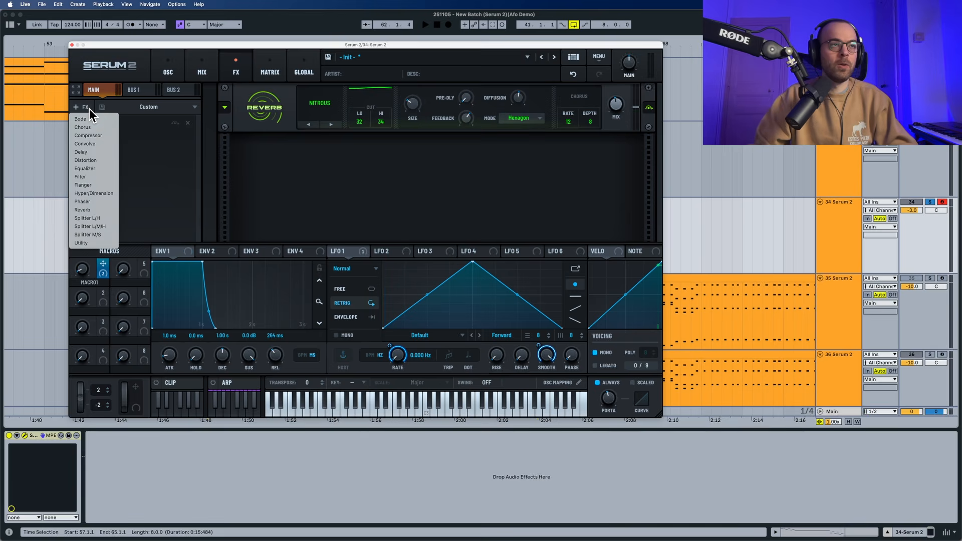
{"action": "left_click", "coordinate": [91, 145]}
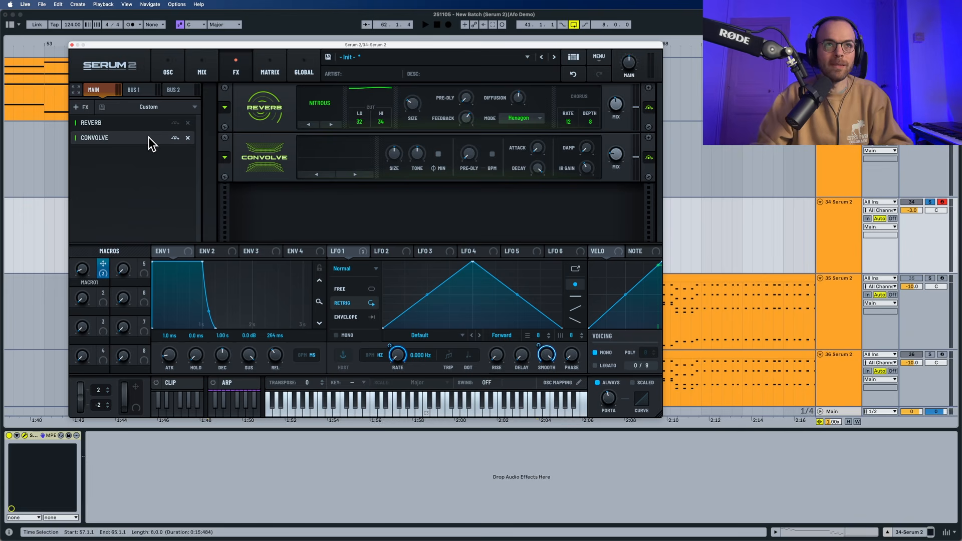
{"action": "left_click", "coordinate": [311, 164]}
{"action": "mouse_move", "coordinate": [314, 173]}
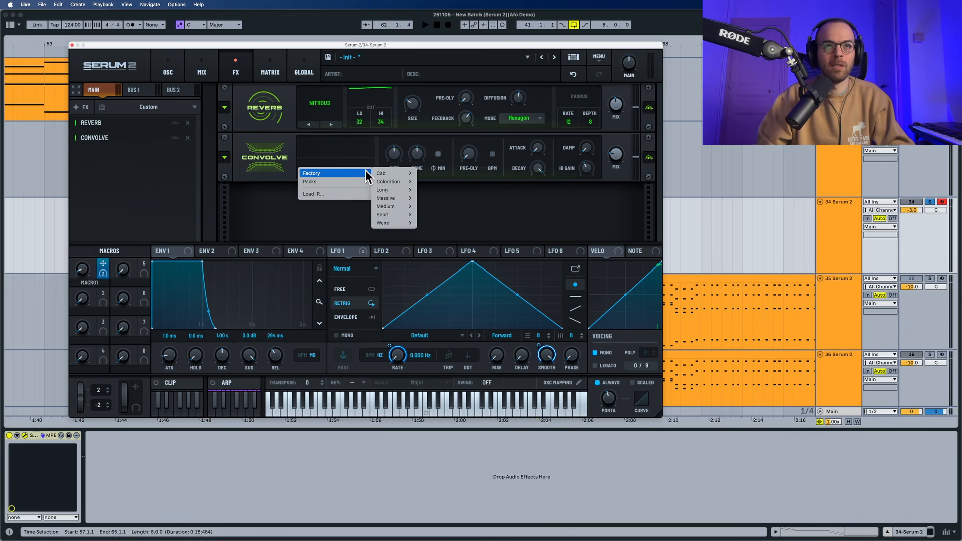
{"action": "mouse_move", "coordinate": [388, 173]}
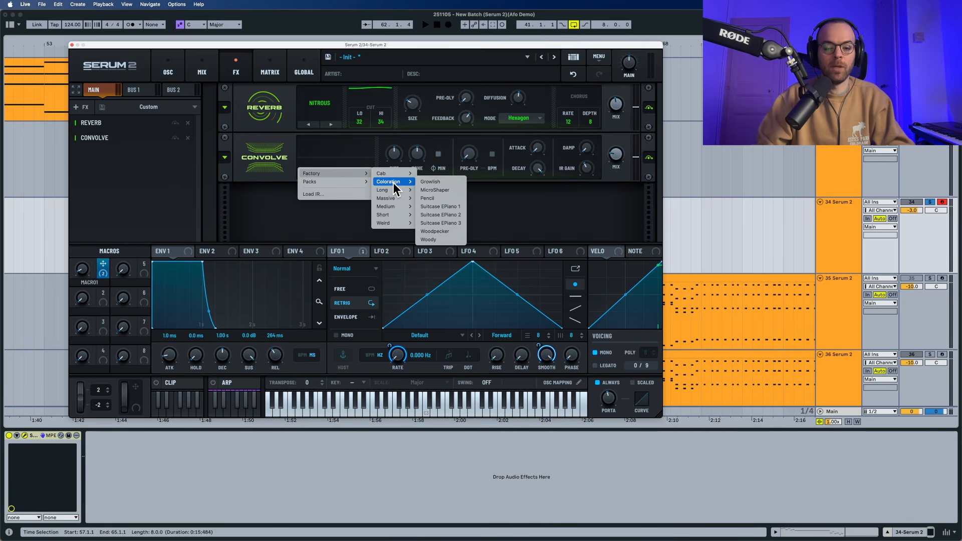
{"action": "mouse_move", "coordinate": [392, 214]}
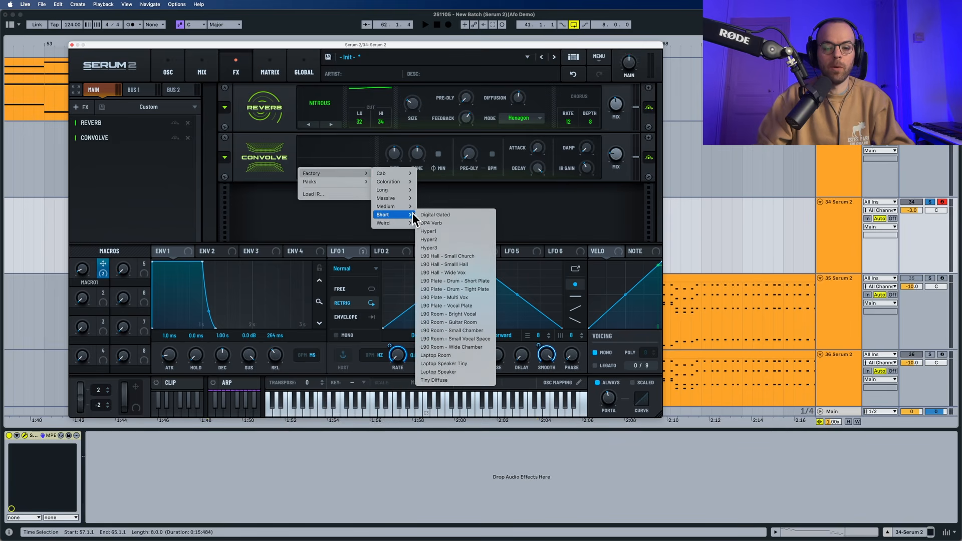
{"action": "left_click", "coordinate": [450, 230]}
- Set the Convolve mix to about 32% and raise its IR gain while the bass plays
{"action": "key", "text": "space"}
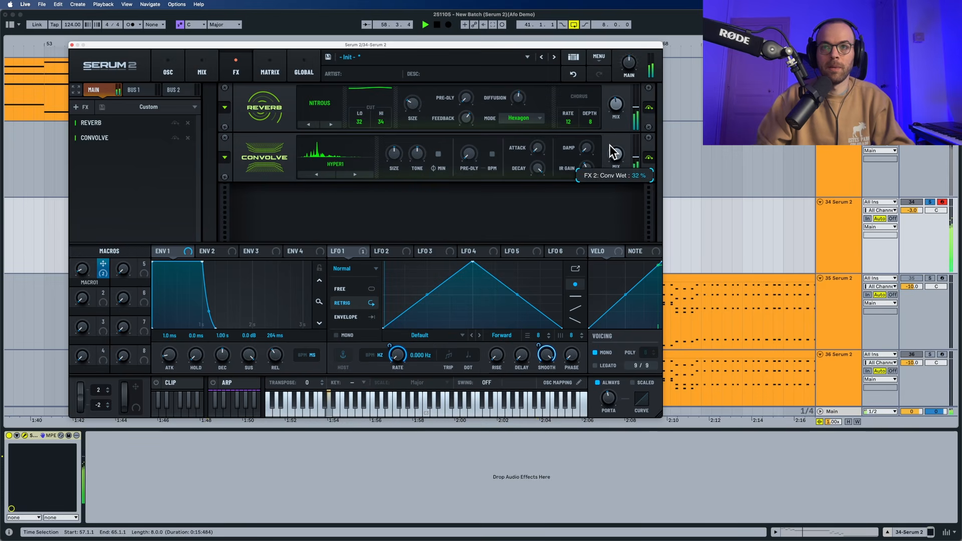
{"action": "left_click_drag", "start_coordinate": [609, 145], "coordinate": [609, 143]}
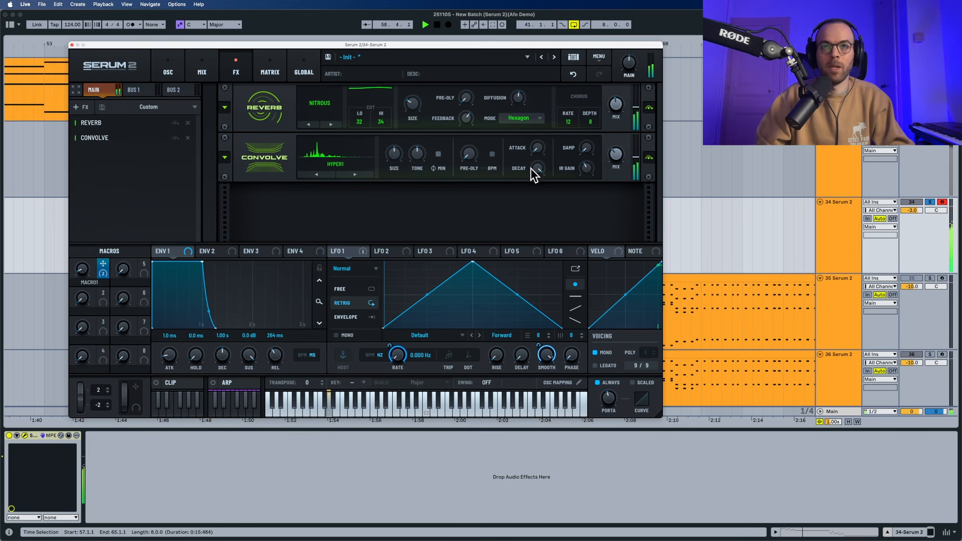
{"action": "left_click_drag", "start_coordinate": [580, 166], "coordinate": [585, 124]}
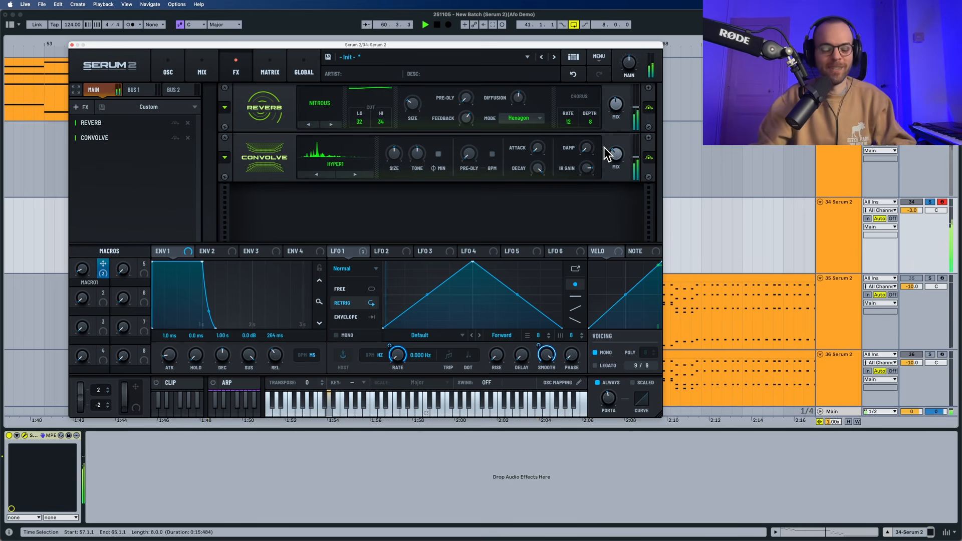
- Add a SoftClip Distortion after the Convolve effect and lower its mix during playback
{"action": "left_click", "coordinate": [83, 109]}
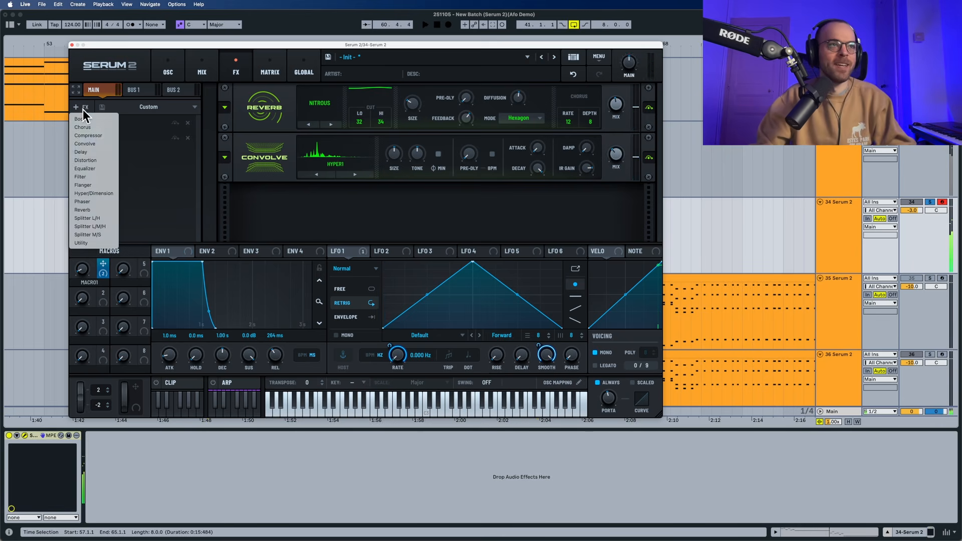
{"action": "left_click", "coordinate": [89, 161]}
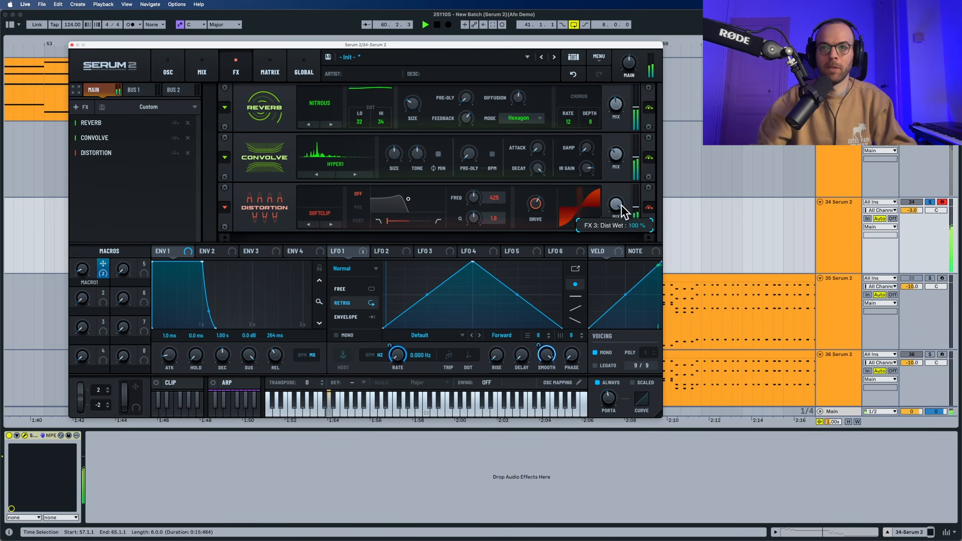
{"action": "left_click_drag", "start_coordinate": [621, 206], "coordinate": [611, 275]}
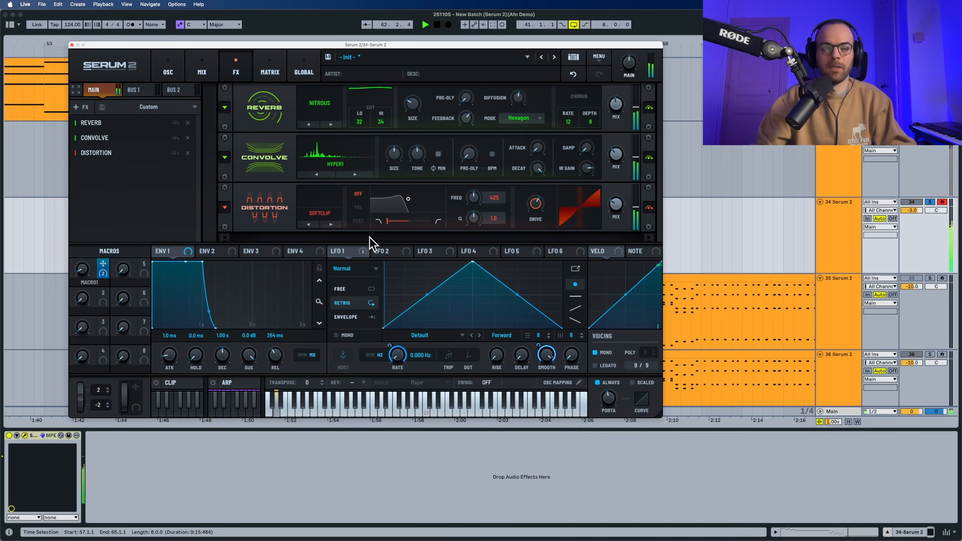
- Add a Chorus after the distortion and raise its rate to about 1.26 Hz while the bass plays
{"action": "left_click", "coordinate": [89, 108]}
{"action": "left_click", "coordinate": [92, 128]}
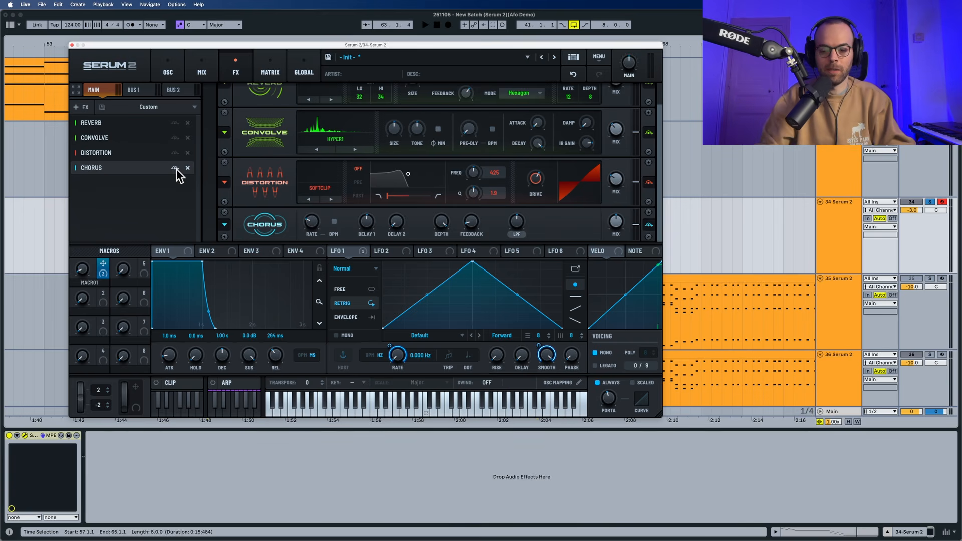
{"action": "key", "text": "space"}
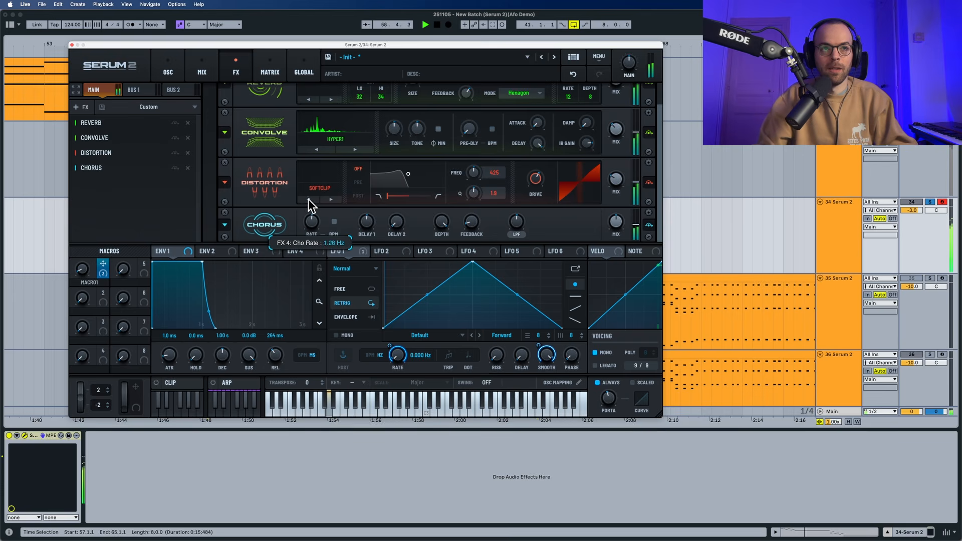
{"action": "left_click_drag", "start_coordinate": [308, 199], "coordinate": [306, 203]}
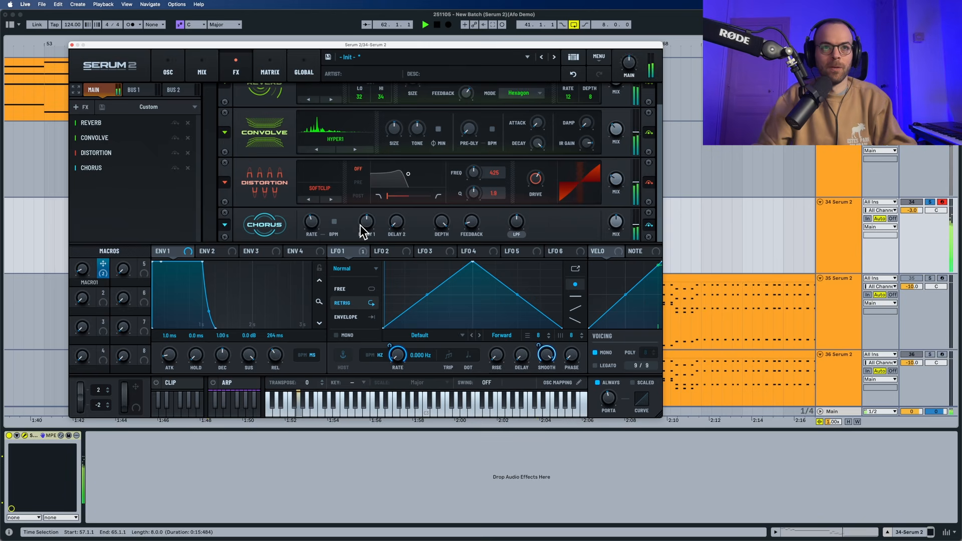
- Set the Chorus Delay 1 to about 1.4 ms and adjust its Delay 2 while the bass plays
{"action": "left_click_drag", "start_coordinate": [360, 224], "coordinate": [361, 215]}
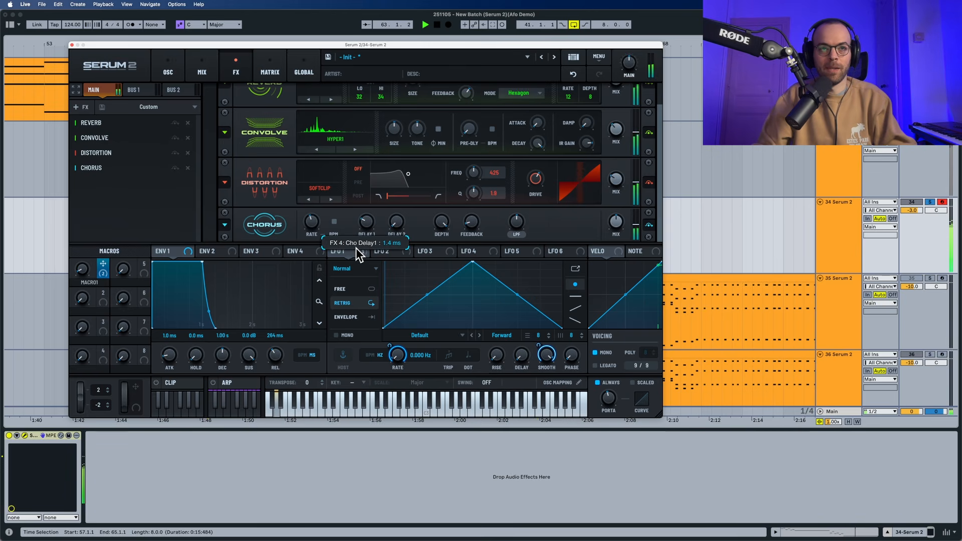
{"action": "left_click_drag", "start_coordinate": [356, 248], "coordinate": [355, 249]}
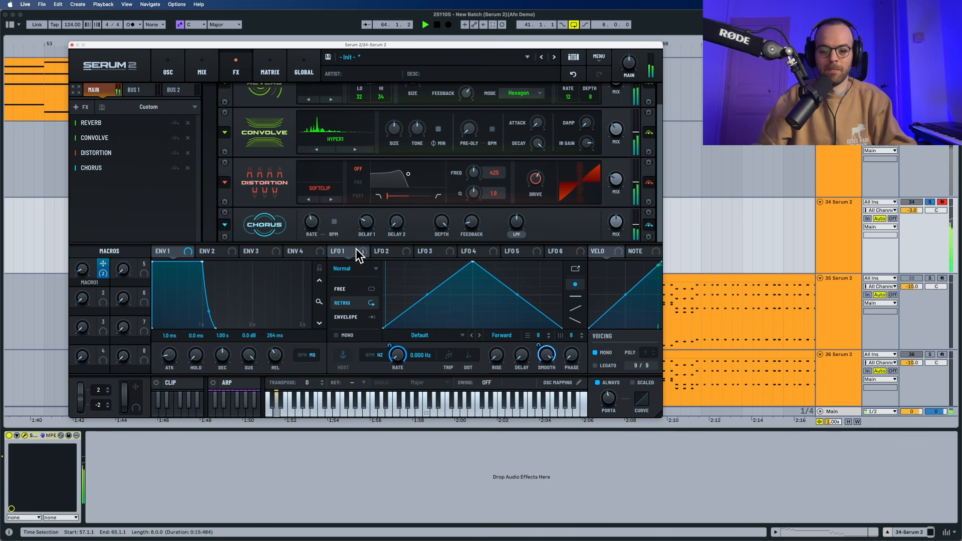
{"action": "mouse_move", "coordinate": [395, 223]}
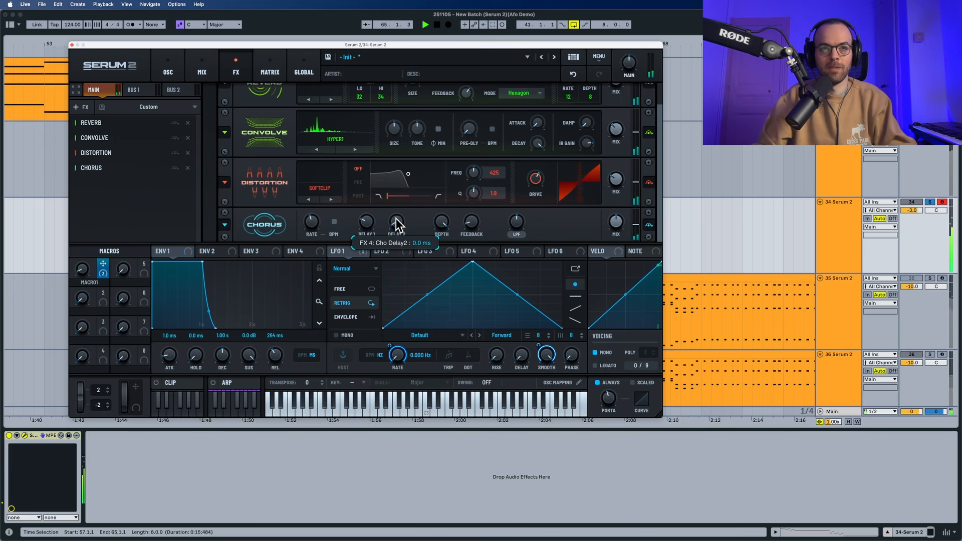
{"action": "left_click_drag", "start_coordinate": [395, 222], "coordinate": [395, 208]}
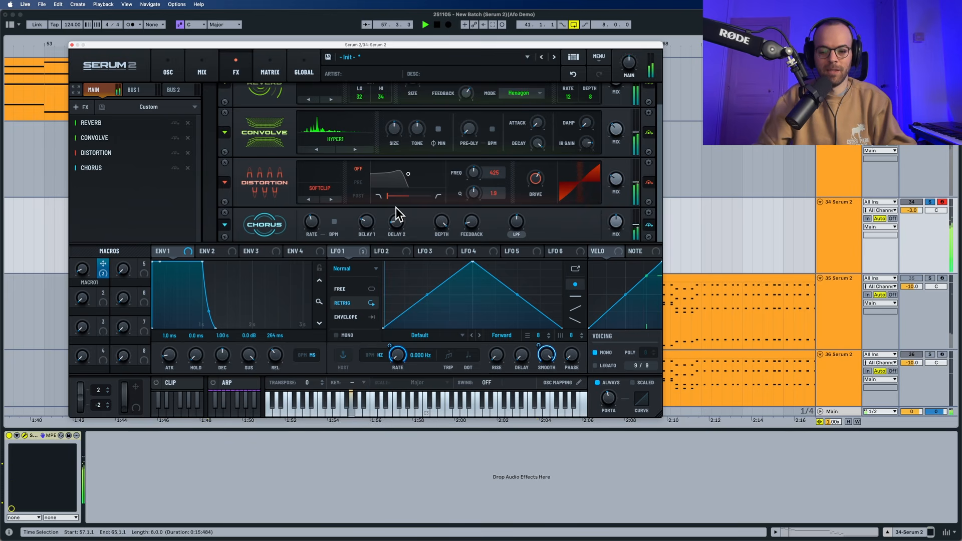
- Set the Chorus depth to about 0.7 ms and its feedback to about 31%, auditioning the bass
{"action": "mouse_move", "coordinate": [439, 227]}
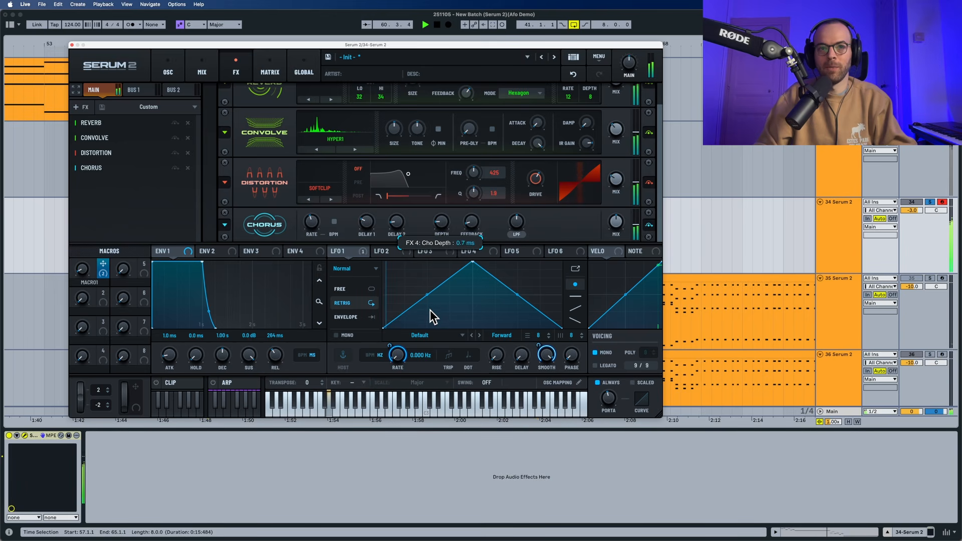
{"action": "key", "text": "space"}
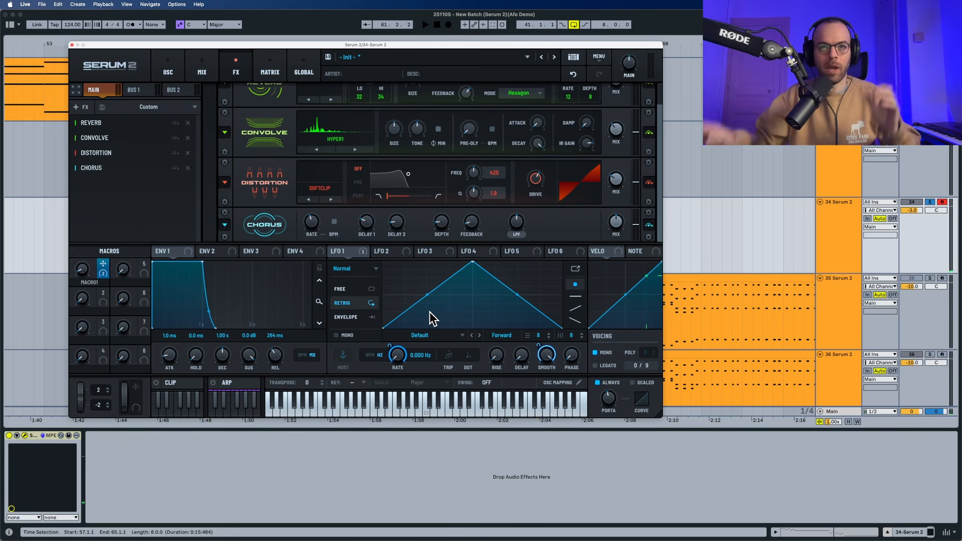
{"action": "mouse_move", "coordinate": [478, 222]}
{"action": "left_click_drag", "start_coordinate": [476, 205], "coordinate": [477, 190]}
{"action": "key", "text": "space"}
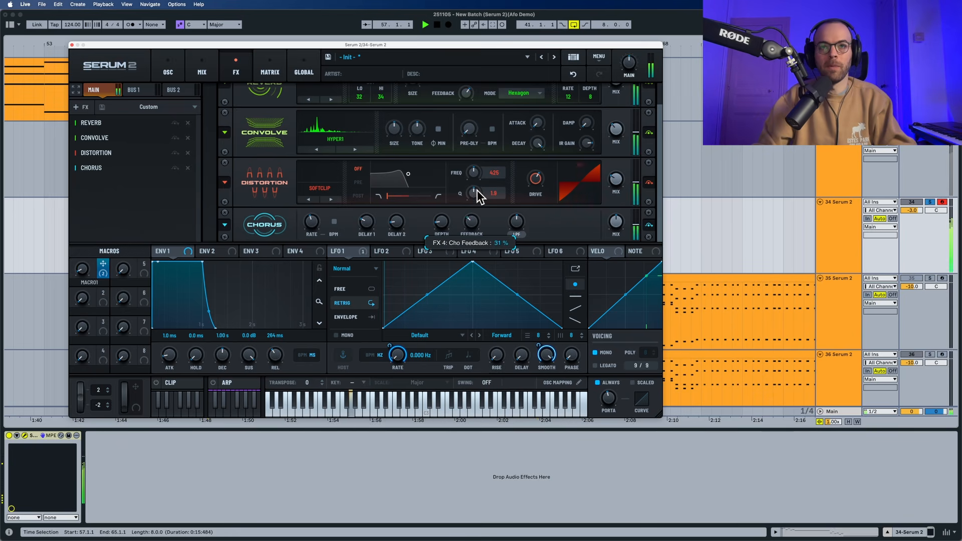
{"action": "key", "text": "space"}
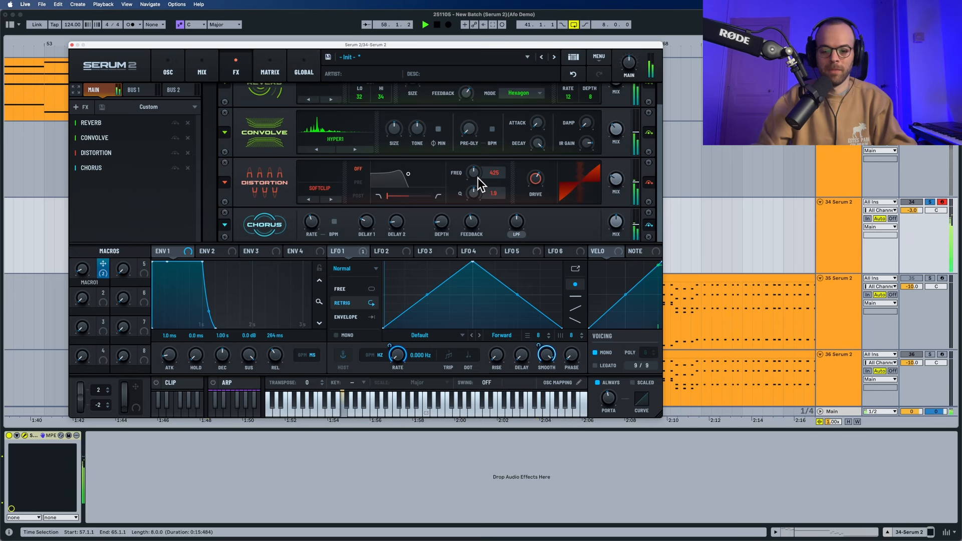
- Raise the Chorus low-pass filter cutoff and lower the Chorus mix during playback
{"action": "left_click_drag", "start_coordinate": [515, 223], "coordinate": [518, 197]}
{"action": "key", "text": "space"}
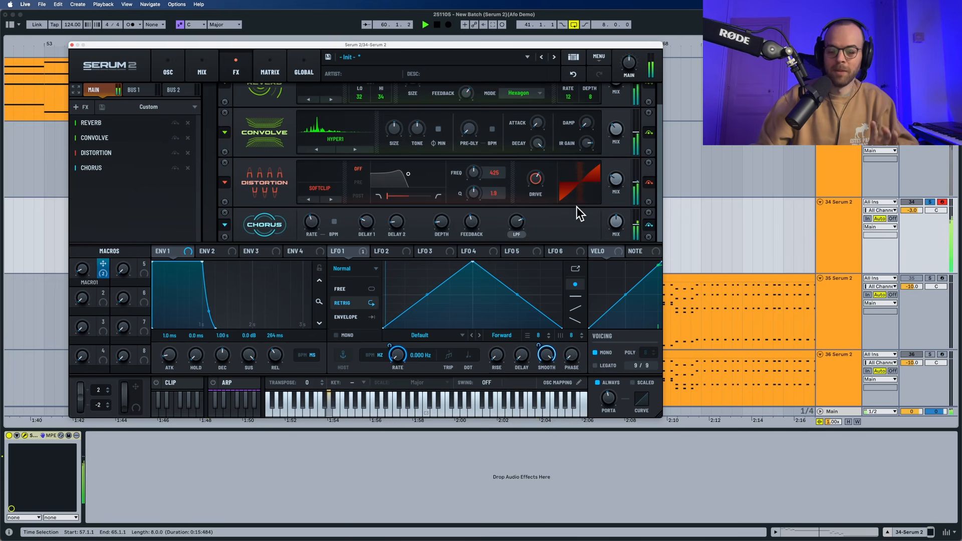
{"action": "left_click_drag", "start_coordinate": [614, 225], "coordinate": [607, 245]}
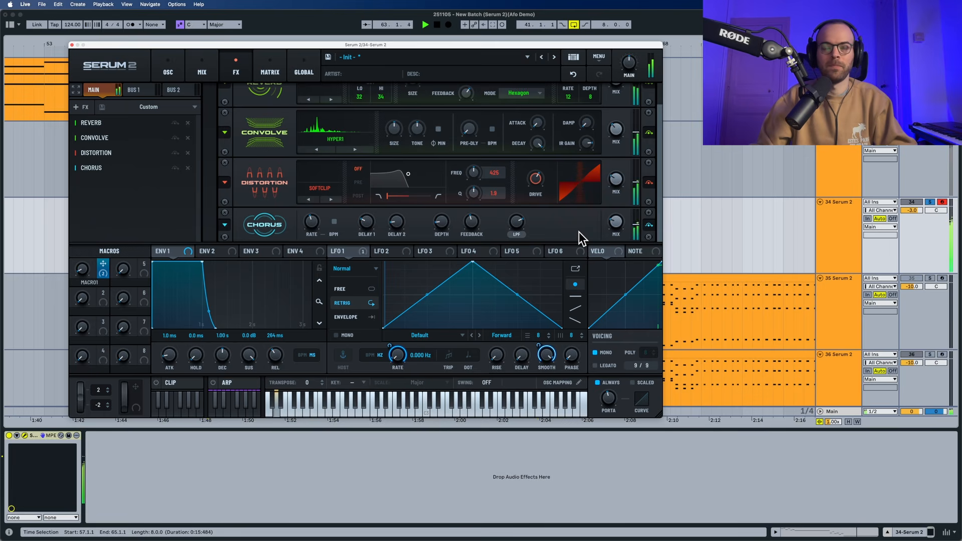
- Unsolo track 34 and turn up Macro 1 while the full arrangement plays
{"action": "key", "text": "space"}
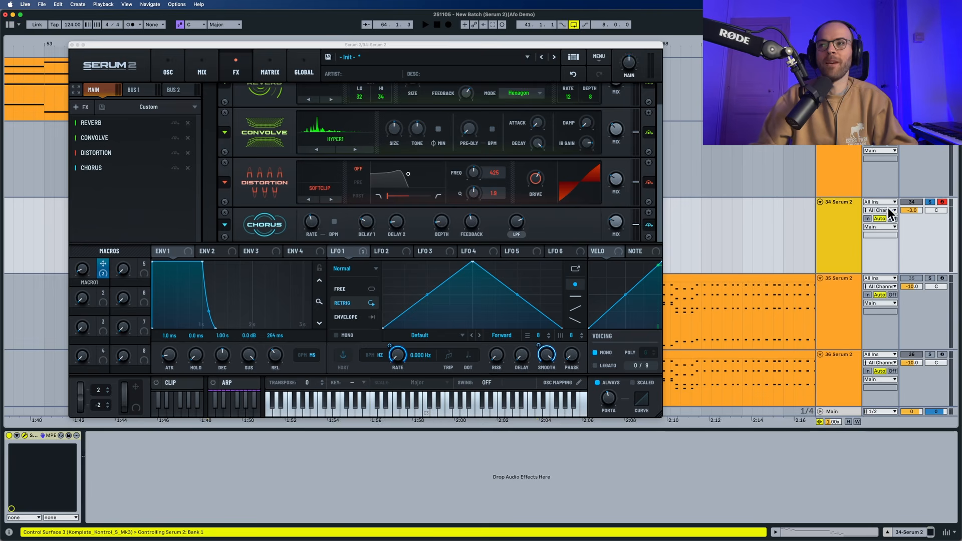
{"action": "key", "text": "space"}
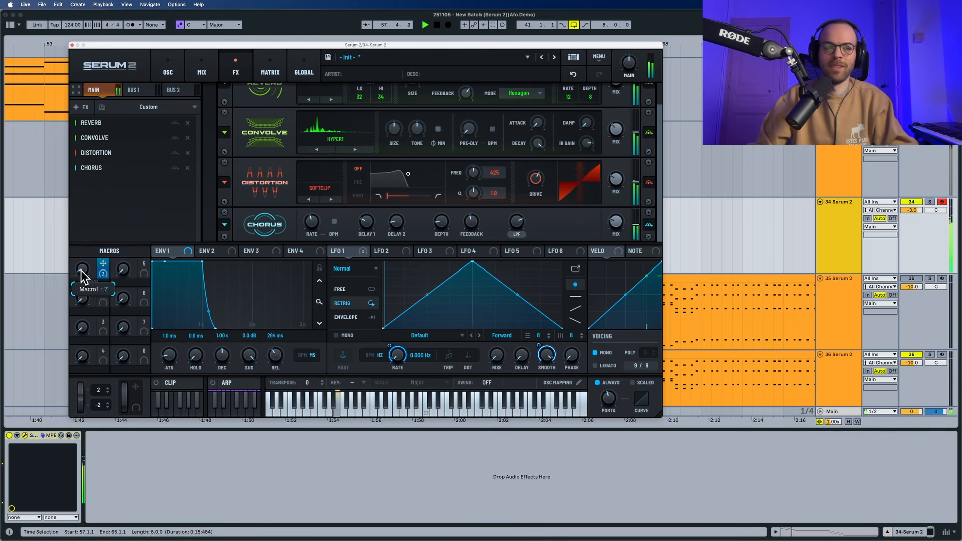
{"action": "left_click_drag", "start_coordinate": [81, 271], "coordinate": [97, 255]}
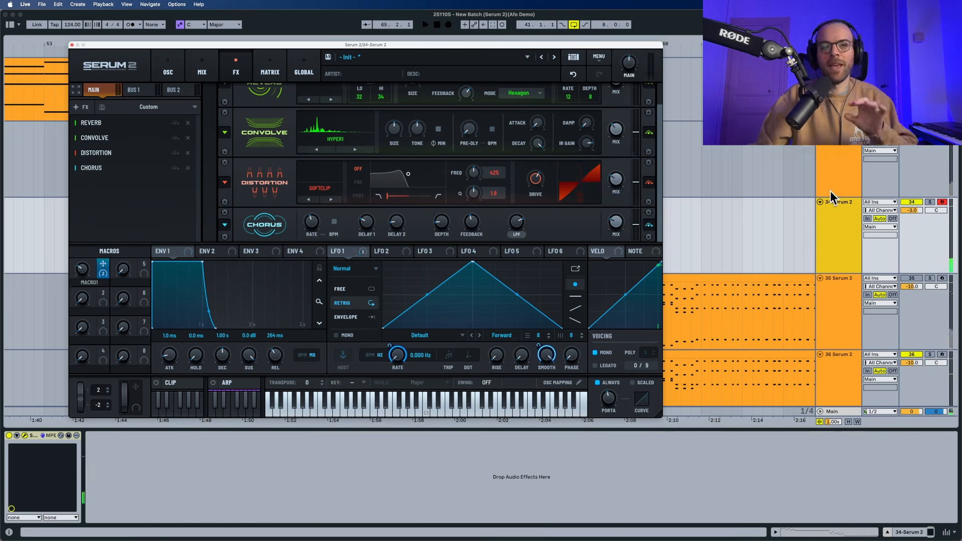
- Bring up the original PML BS Lowrider patch on track 33 to review its macros, and close its Serum window
{"action": "left_click", "coordinate": [841, 184]}
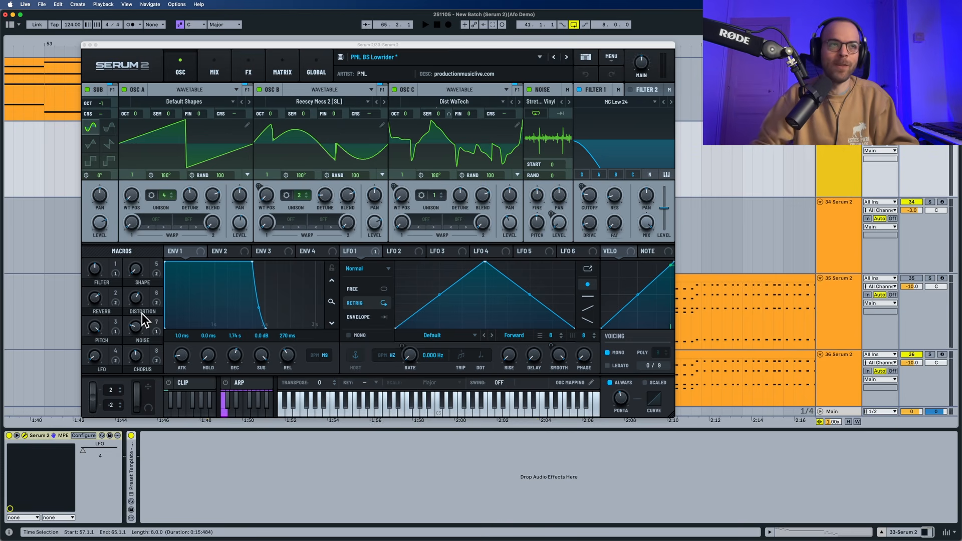
{"action": "left_click", "coordinate": [83, 43]}
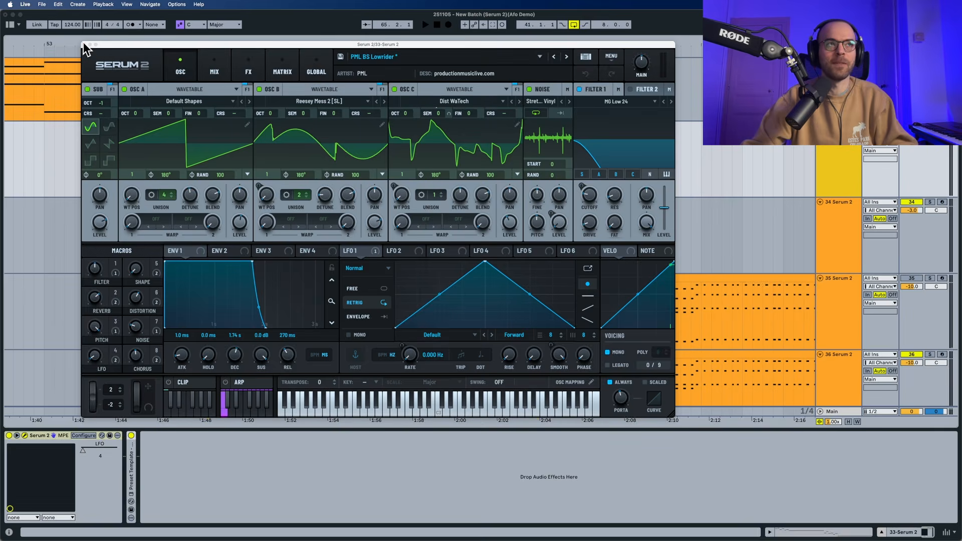
{"action": "left_click", "coordinate": [83, 44]}
- Open the upper PML BS Lowrider - DMIN clip on track 33 and play the arrangement to hear the bass in context
{"action": "double_click", "coordinate": [422, 130]}
{"action": "key", "text": "space"}
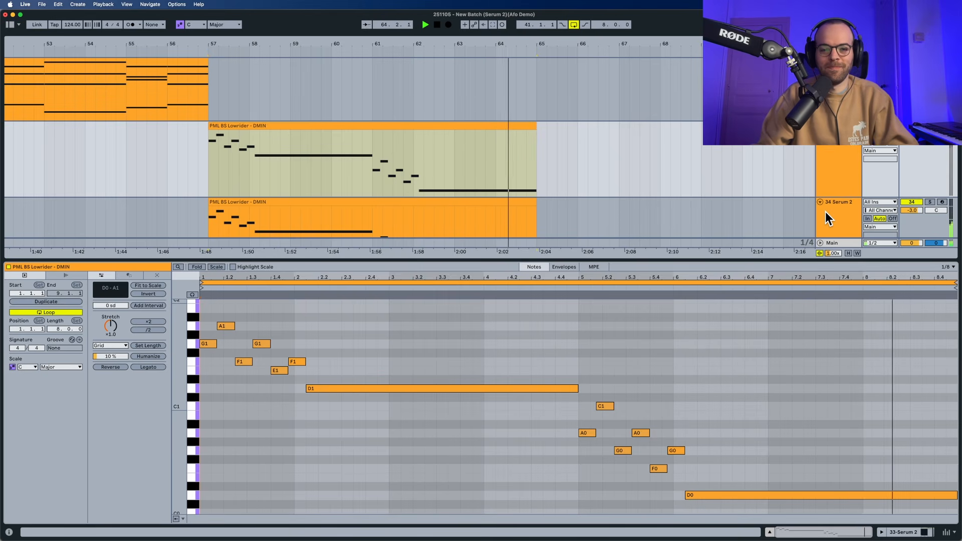
{"action": "key", "text": "space"}
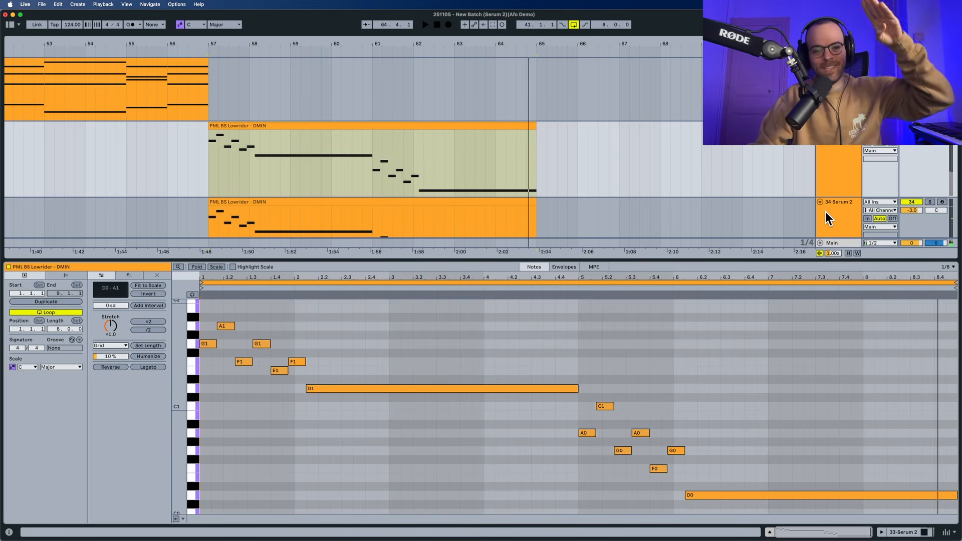